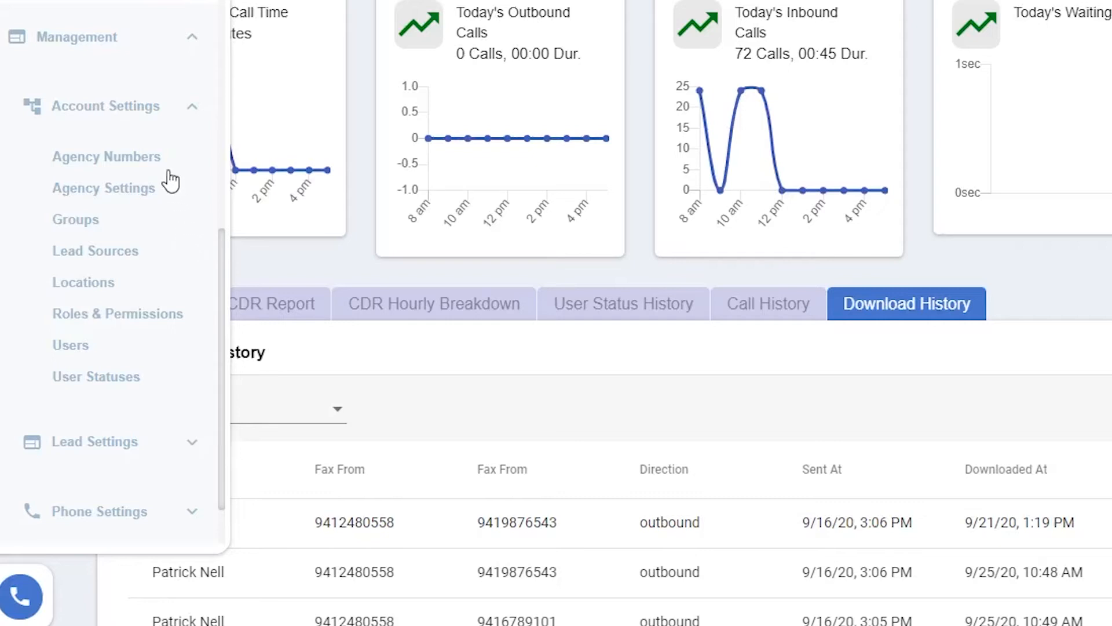
Step: Open the agency numbers list and view which users are assigned to the SMS-enabled number
click(145, 157)
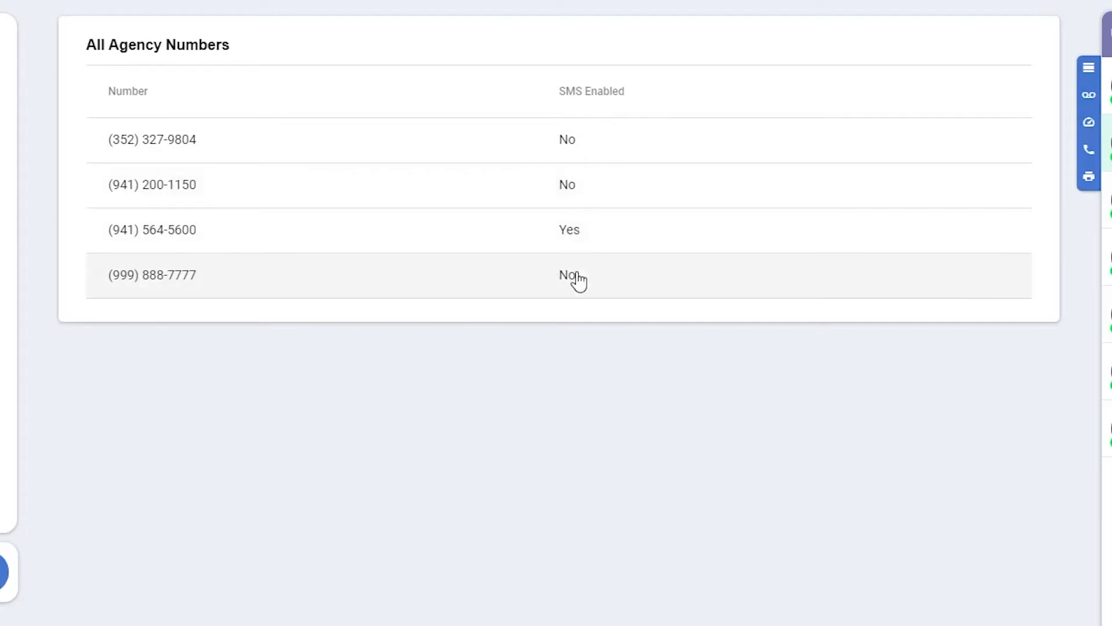
click(348, 244)
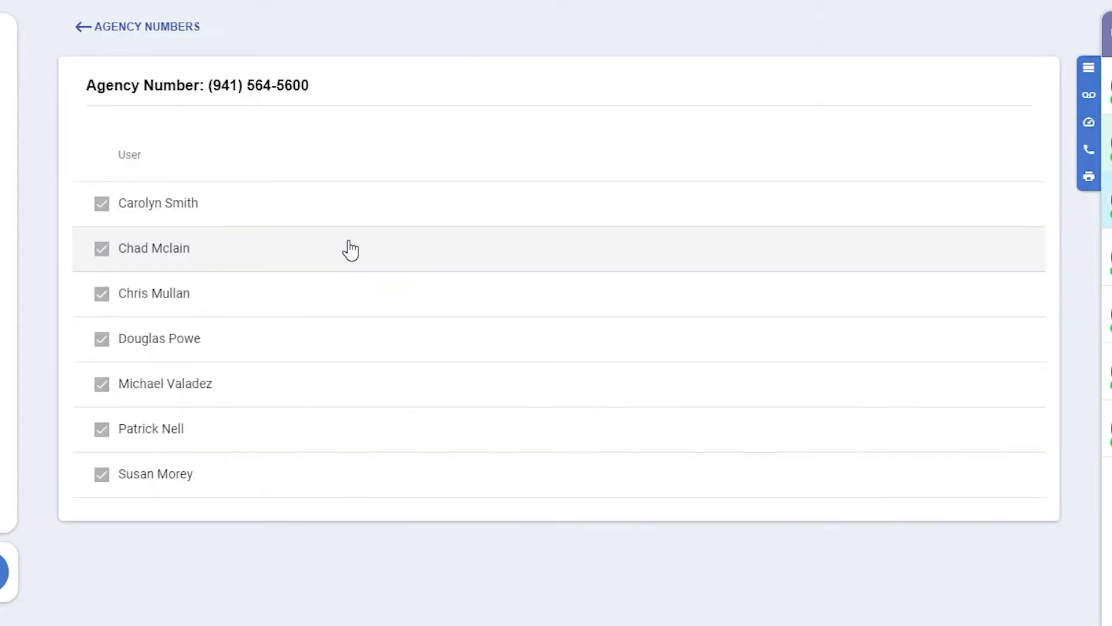
click(126, 26)
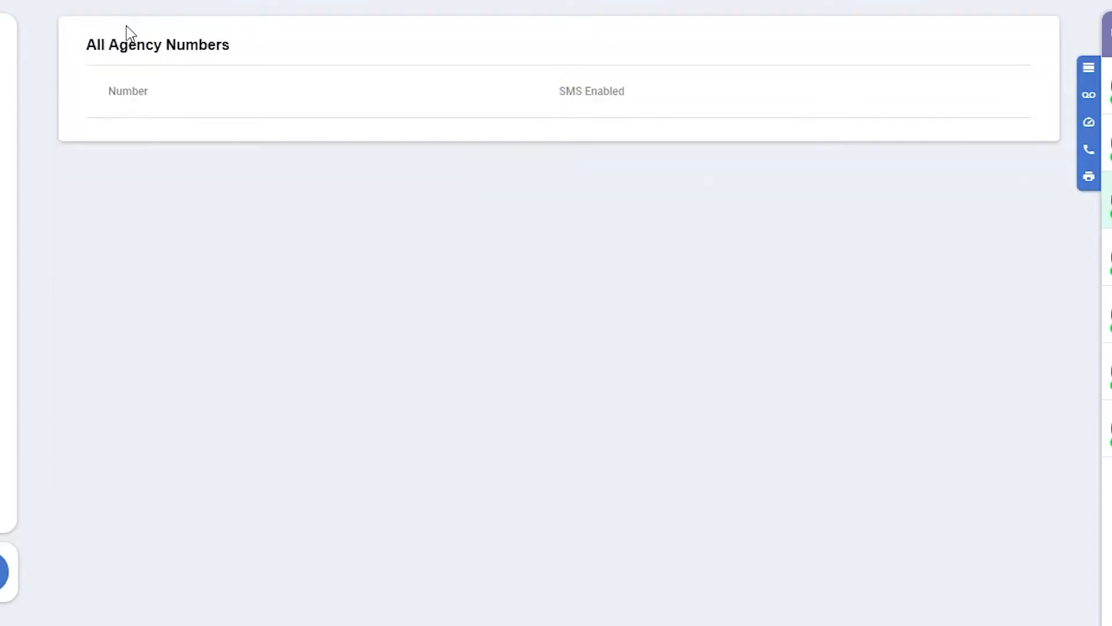
Step: Open the agency settings and review the account details, opt-in text and miscellaneous settings
mouse_move(9, 374)
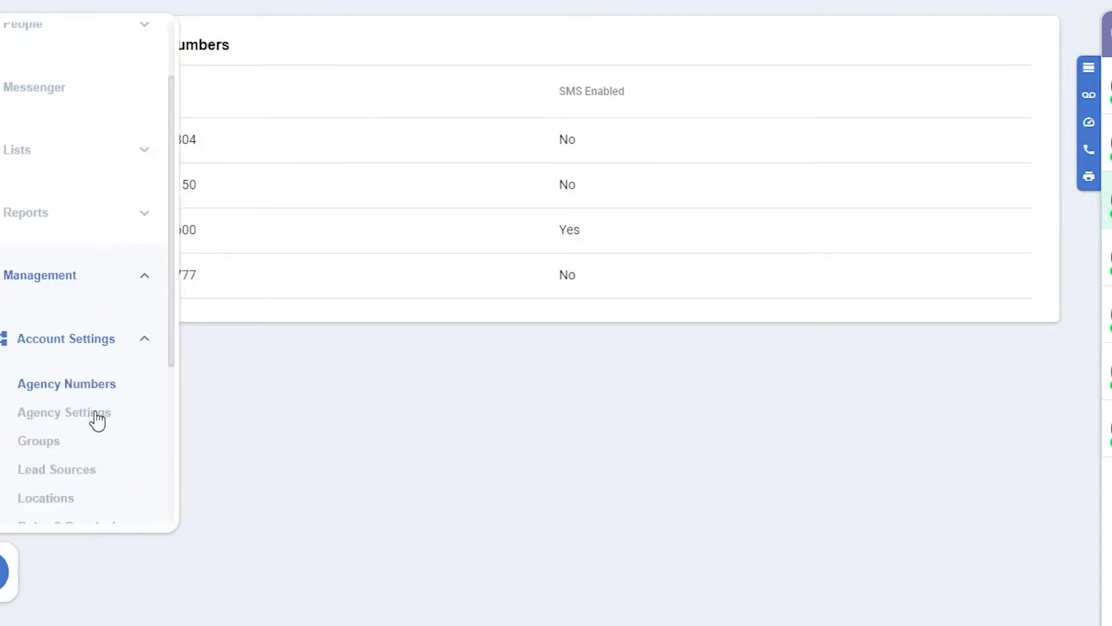
click(93, 418)
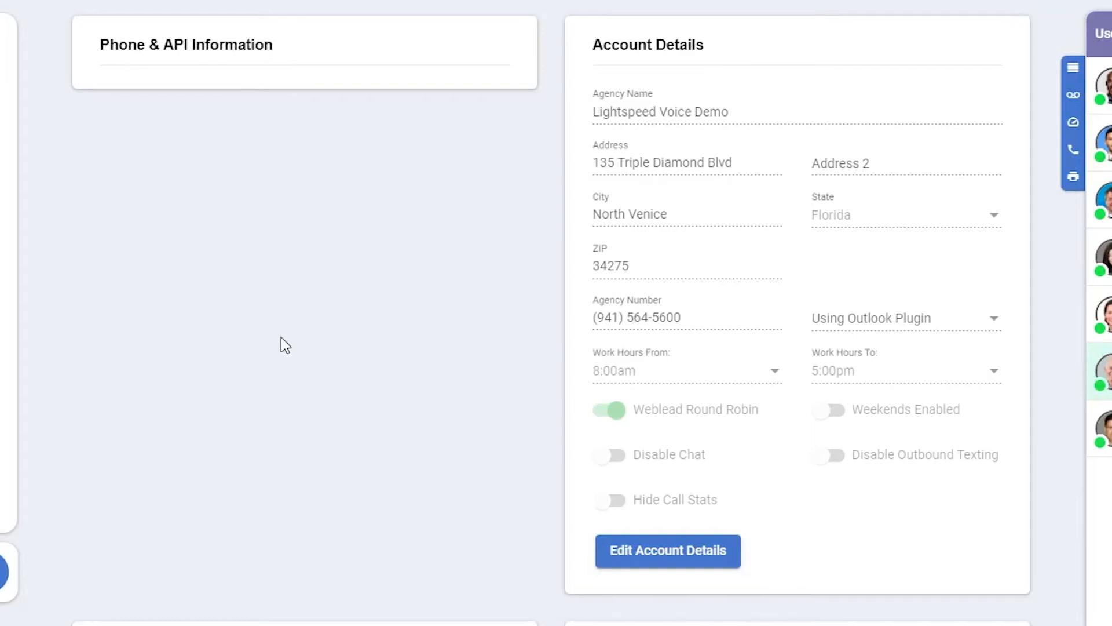
click(728, 560)
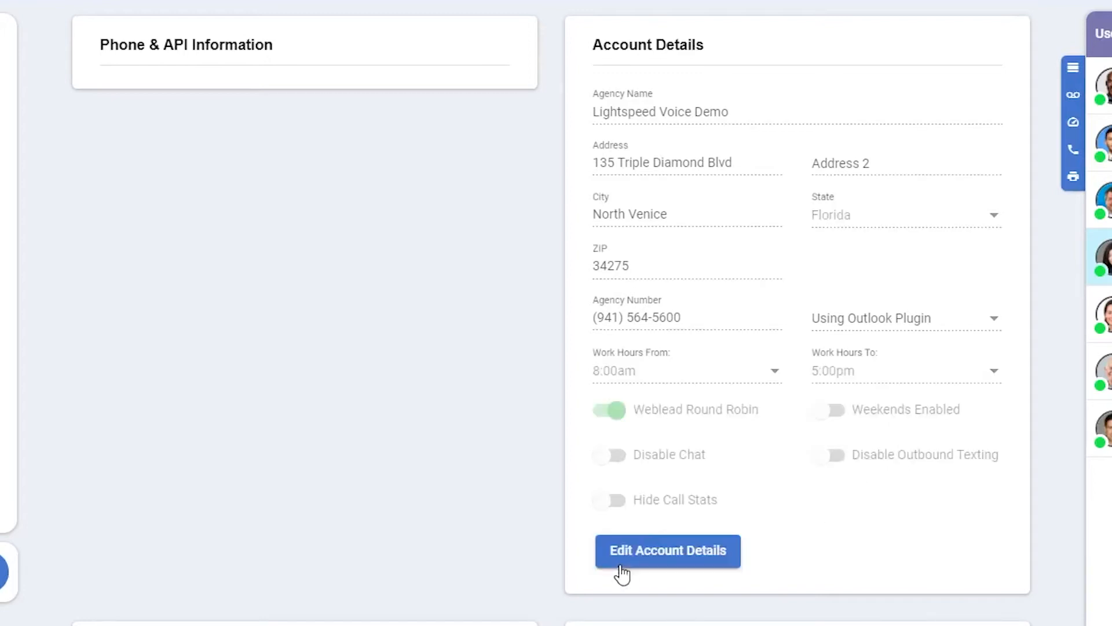
scroll(622, 573, down, 7)
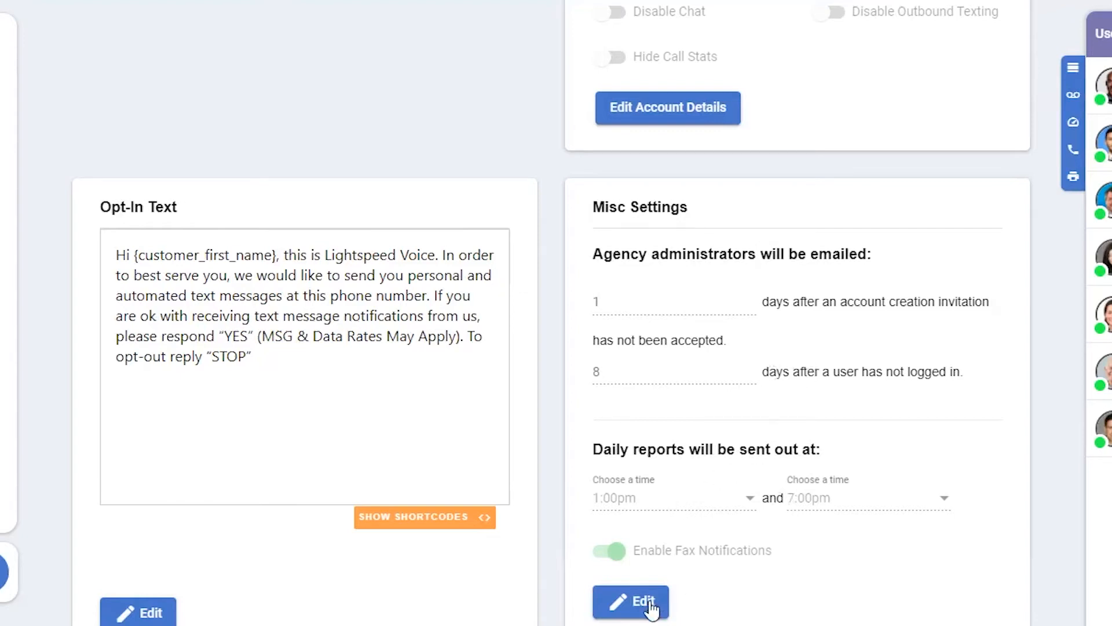
Step: Open the Sales group and review its users' access types and edit form, leaving the group unedited
mouse_move(8, 390)
scroll(63, 405, down, 3)
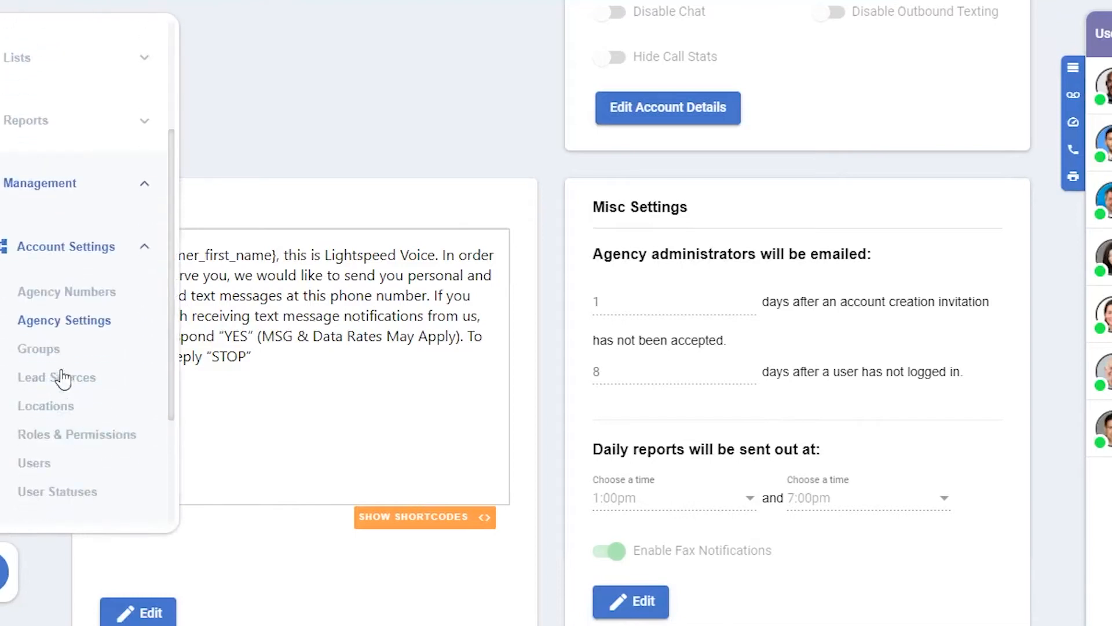
click(44, 351)
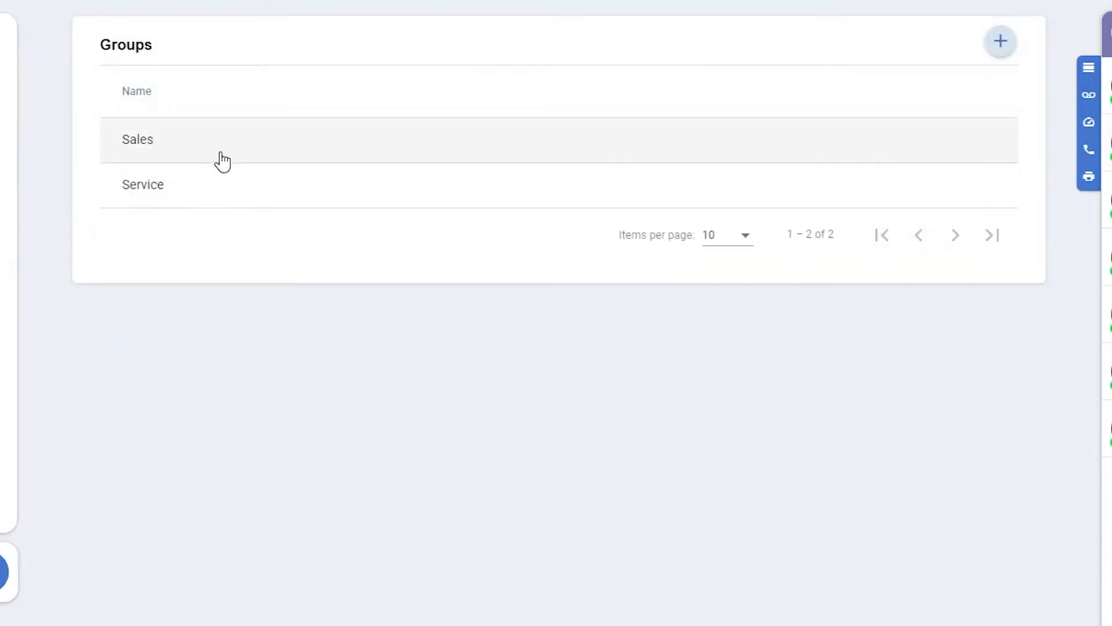
click(219, 149)
click(966, 82)
click(473, 387)
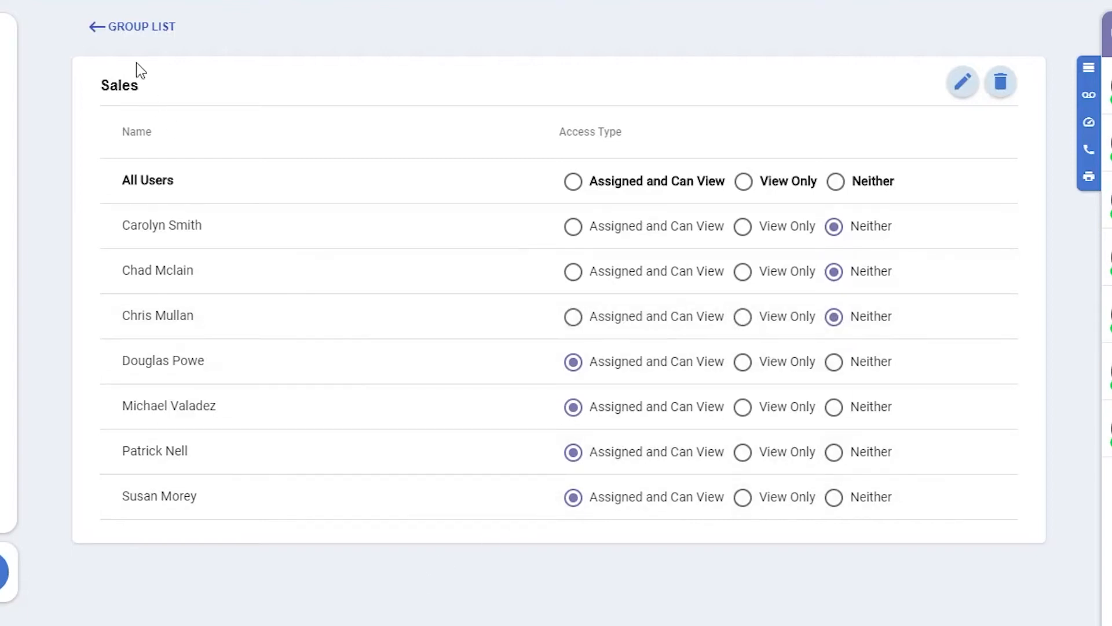
Step: Return to the group list and view the Add Group form without creating a group
click(124, 29)
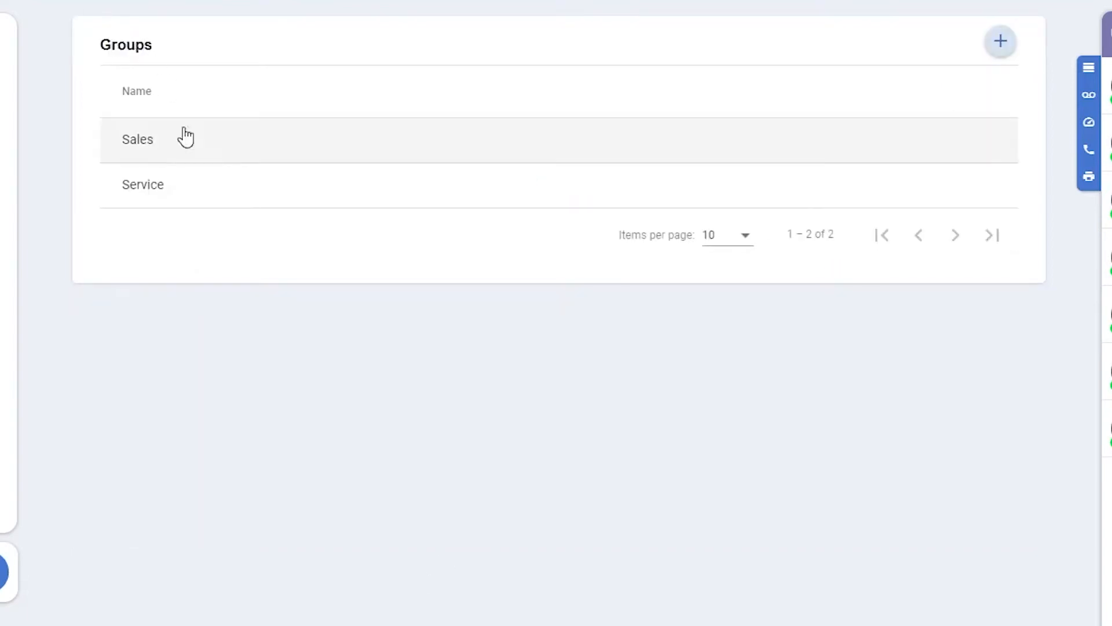
click(1002, 46)
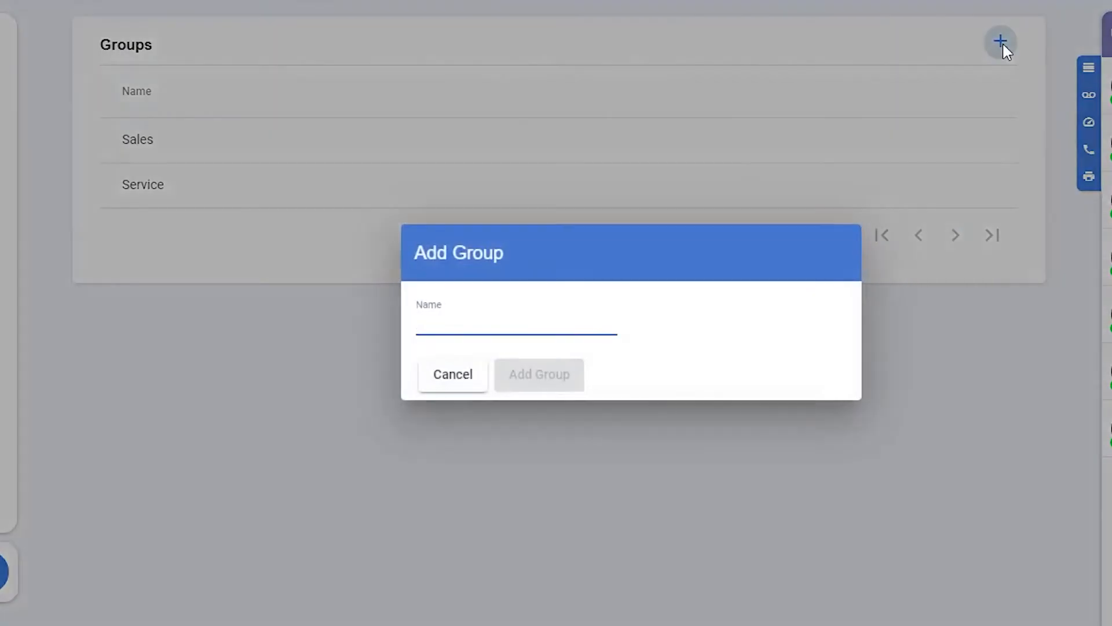
click(445, 387)
Step: Open the lead sources list and view the Add Lead Source form without adding a source
mouse_move(25, 385)
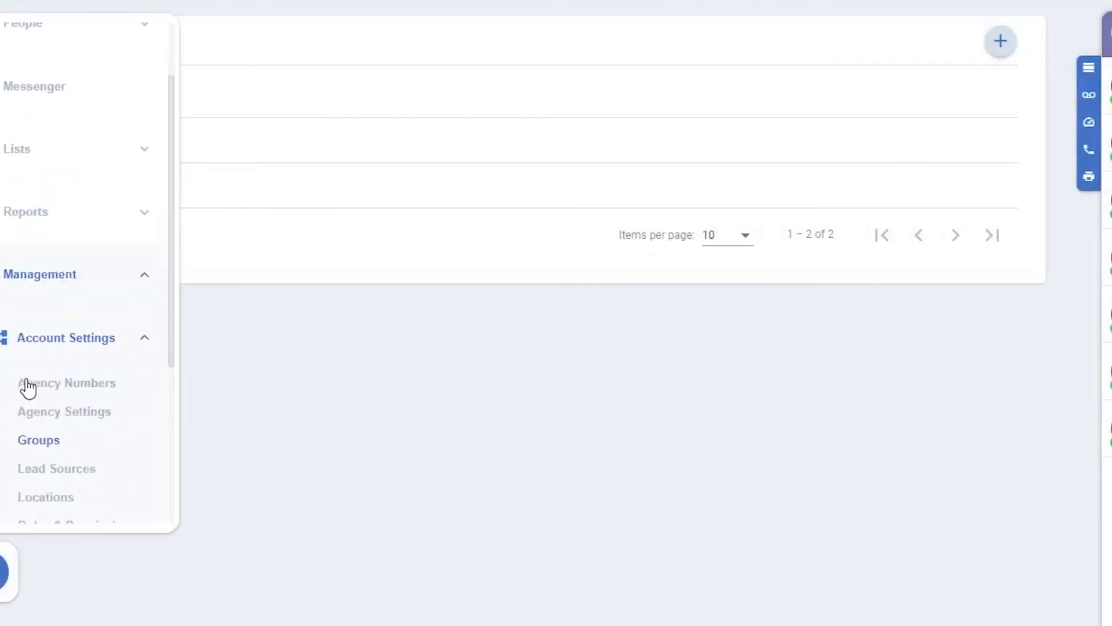
click(81, 384)
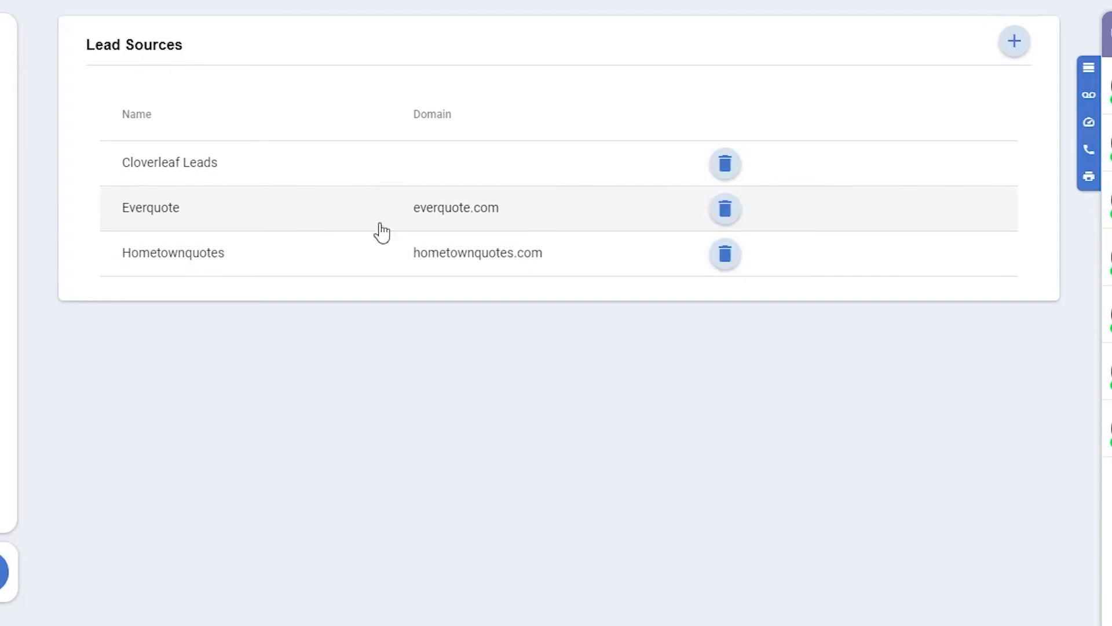
click(1014, 41)
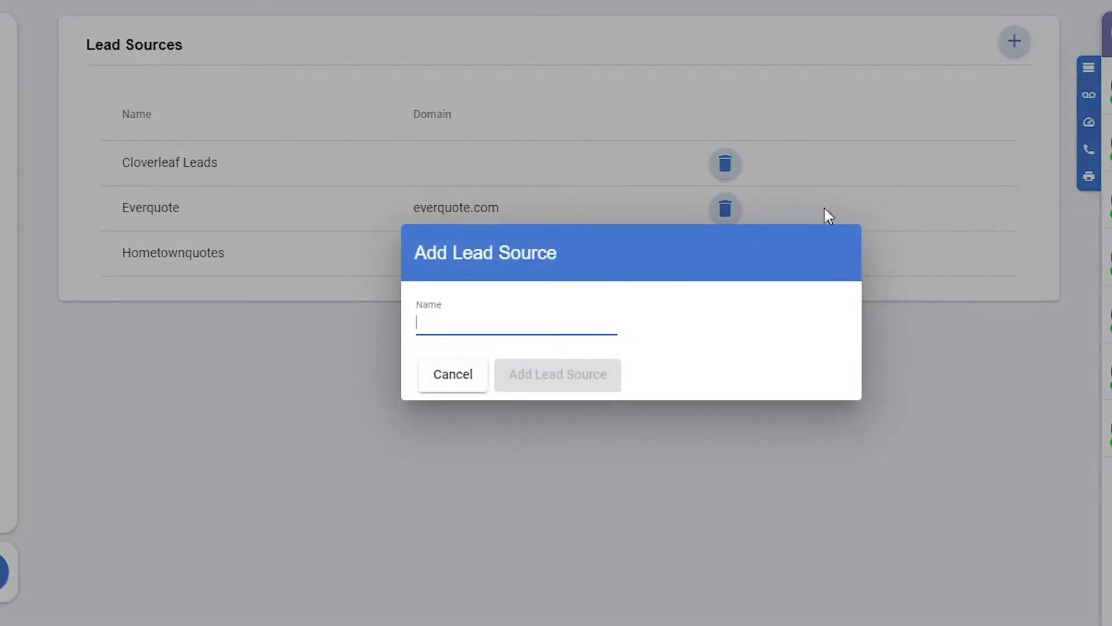
click(462, 375)
Step: Open the agency's locations page to view its office locations
mouse_move(10, 338)
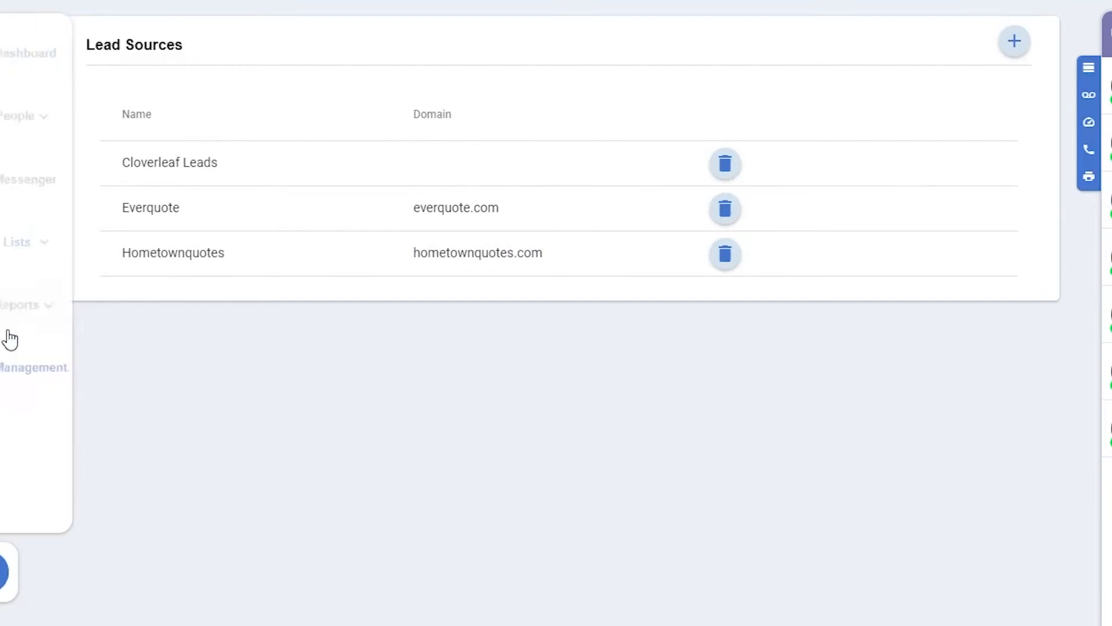
scroll(50, 386, down, 3)
click(61, 409)
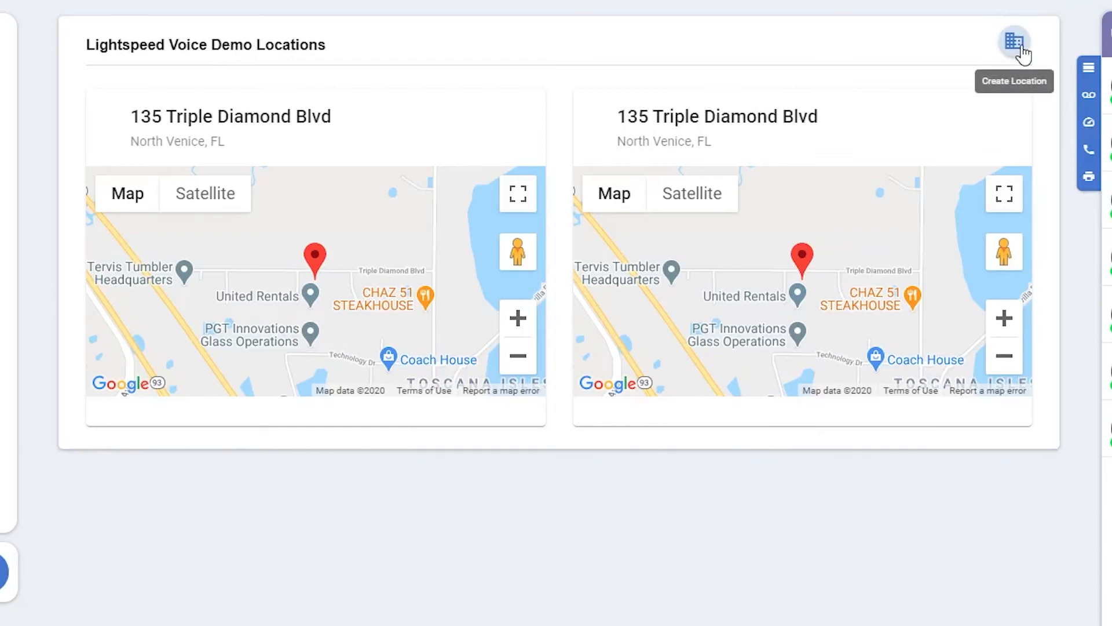
Step: Open the roles and permissions list and display the details of the Front Desk role
mouse_move(64, 377)
scroll(75, 382, down, 5)
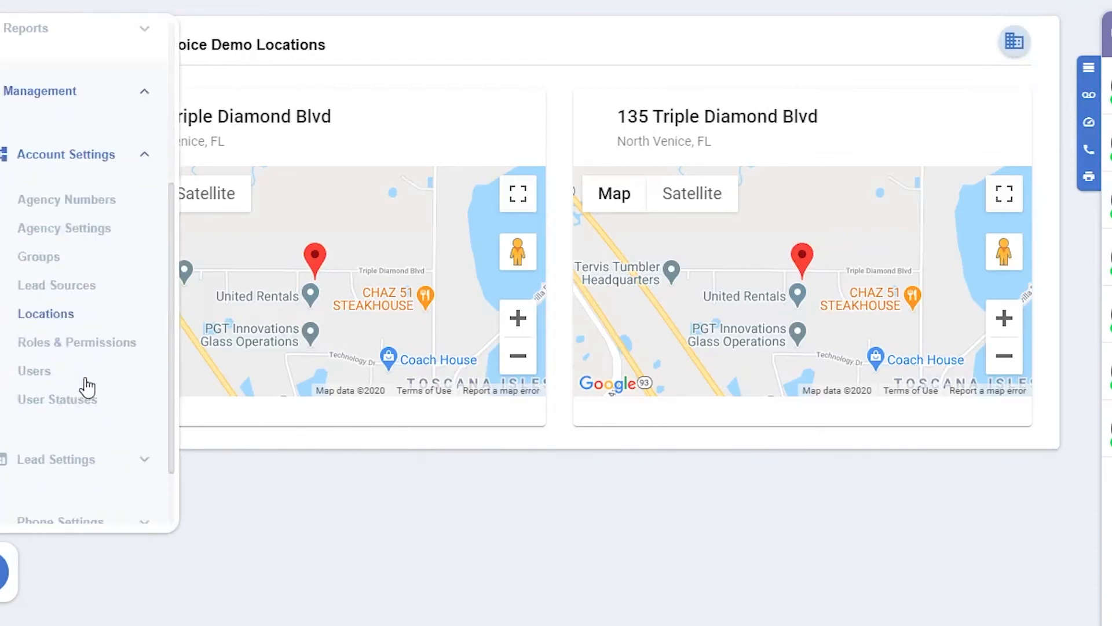
click(73, 351)
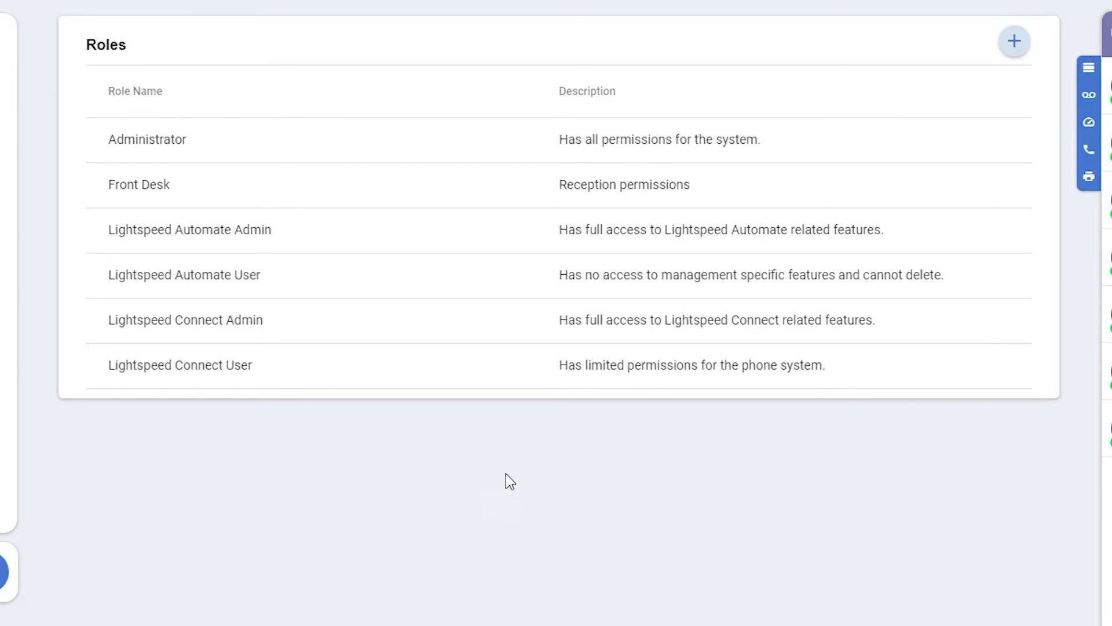
click(498, 200)
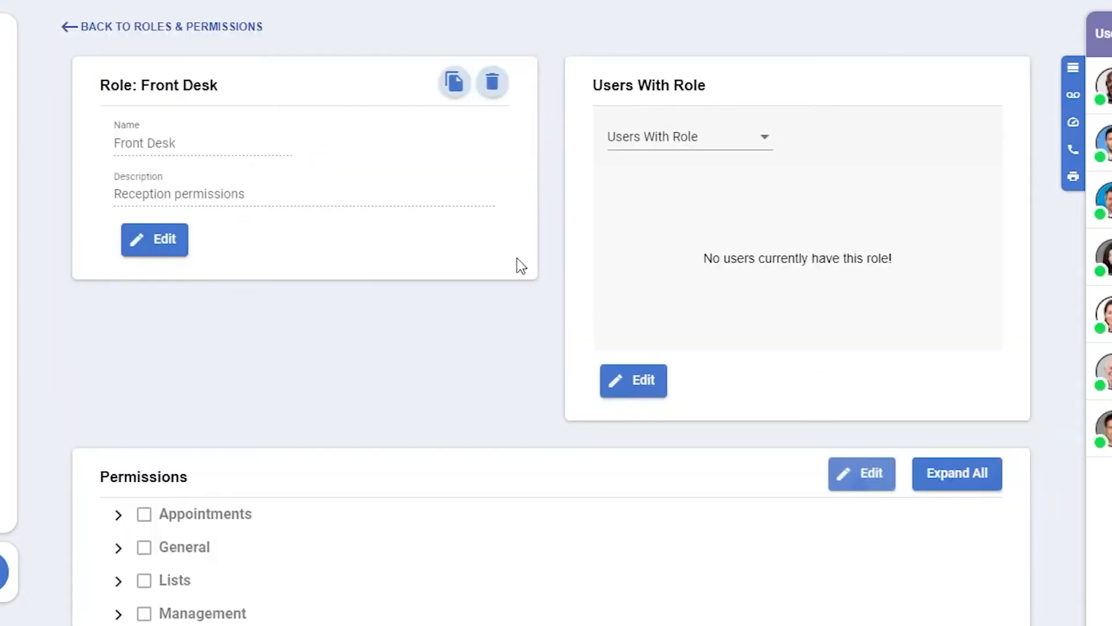
Step: Examine the Front Desk role's Phones permissions, expanding Queues and Ring Groups
scroll(535, 375, down, 3)
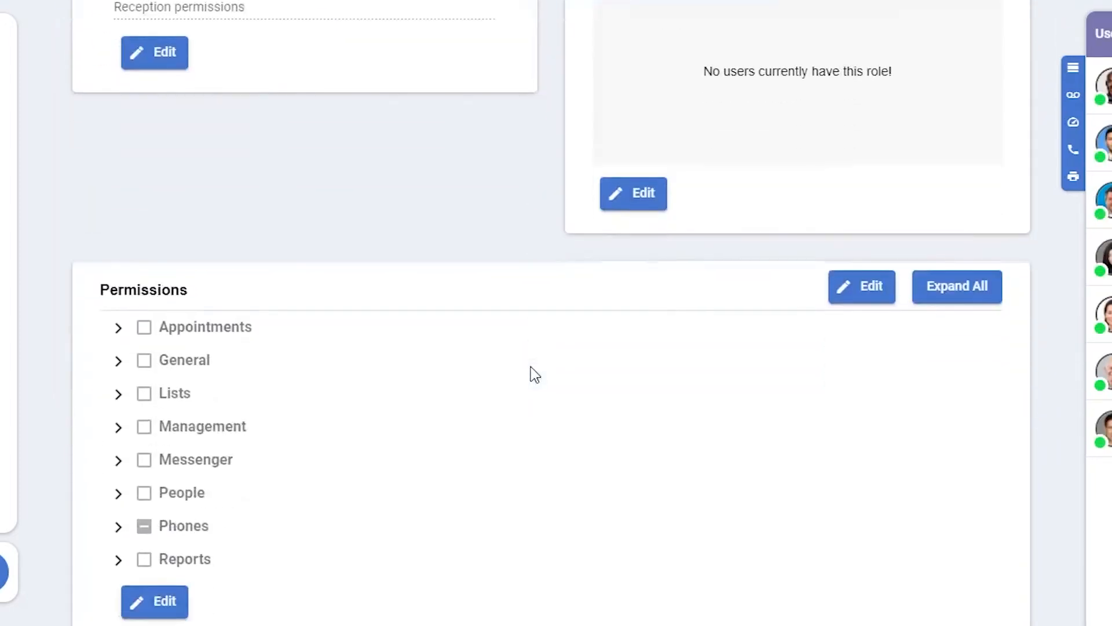
click(119, 527)
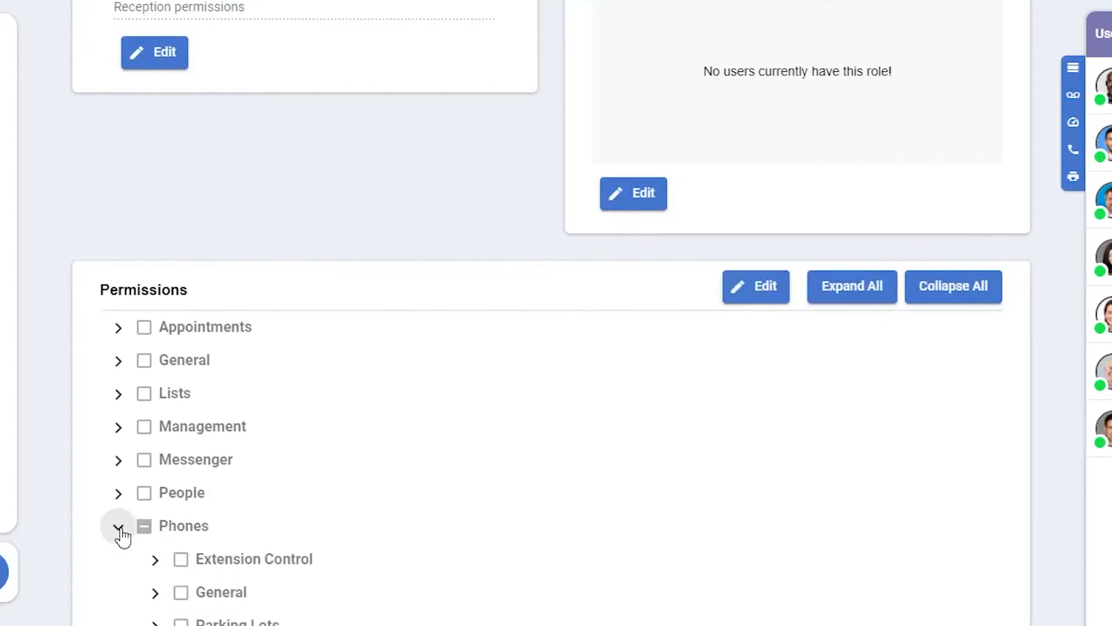
scroll(401, 540, down, 3)
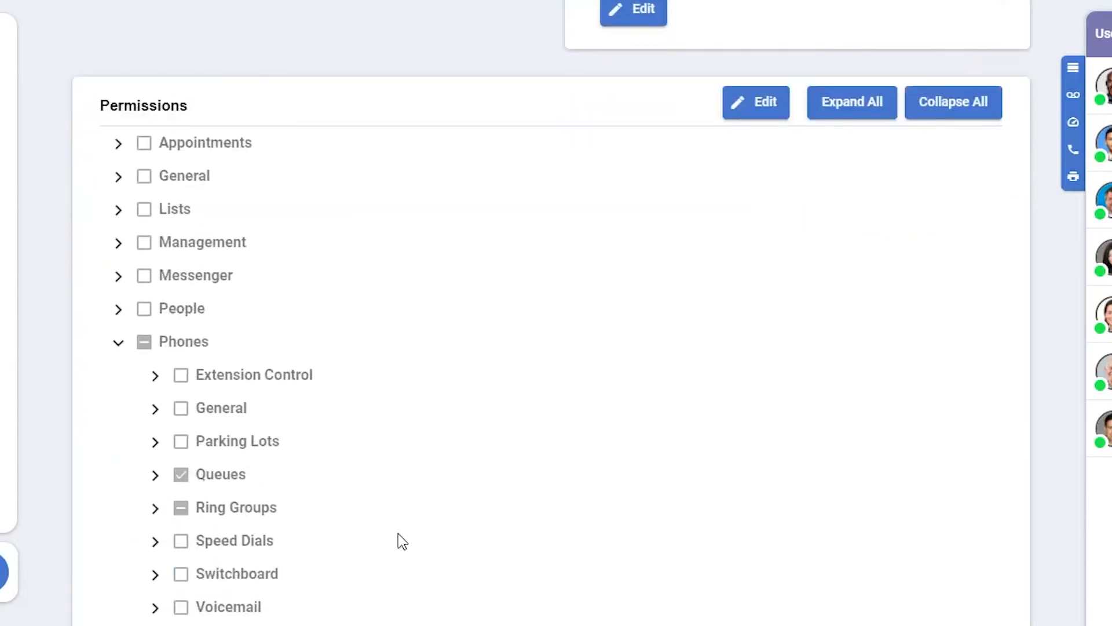
click(155, 476)
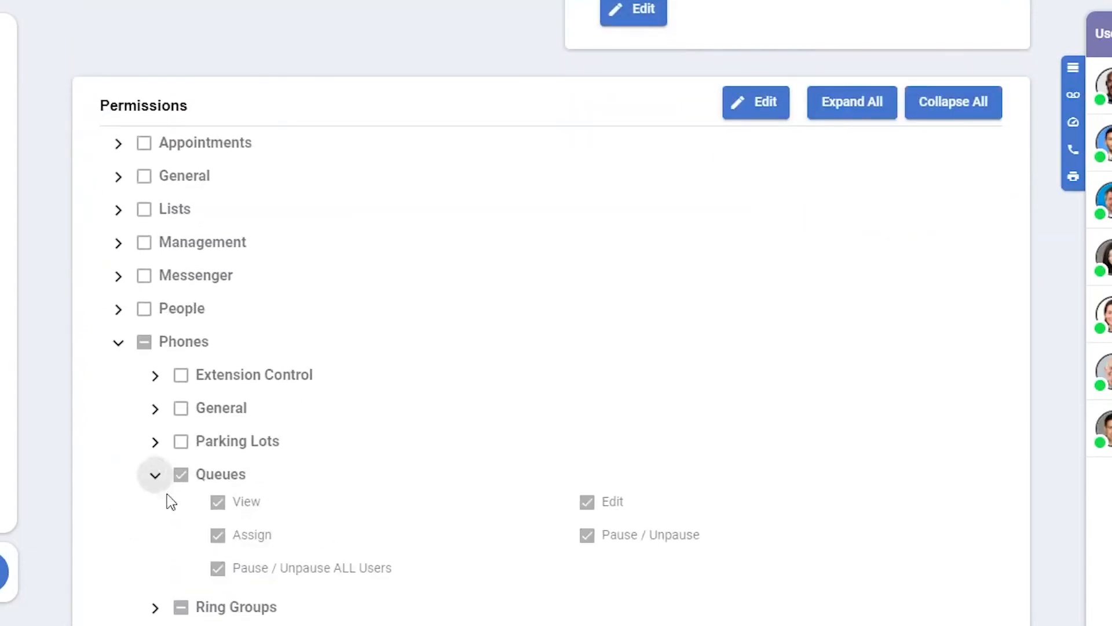
scroll(179, 510, down, 3)
click(155, 428)
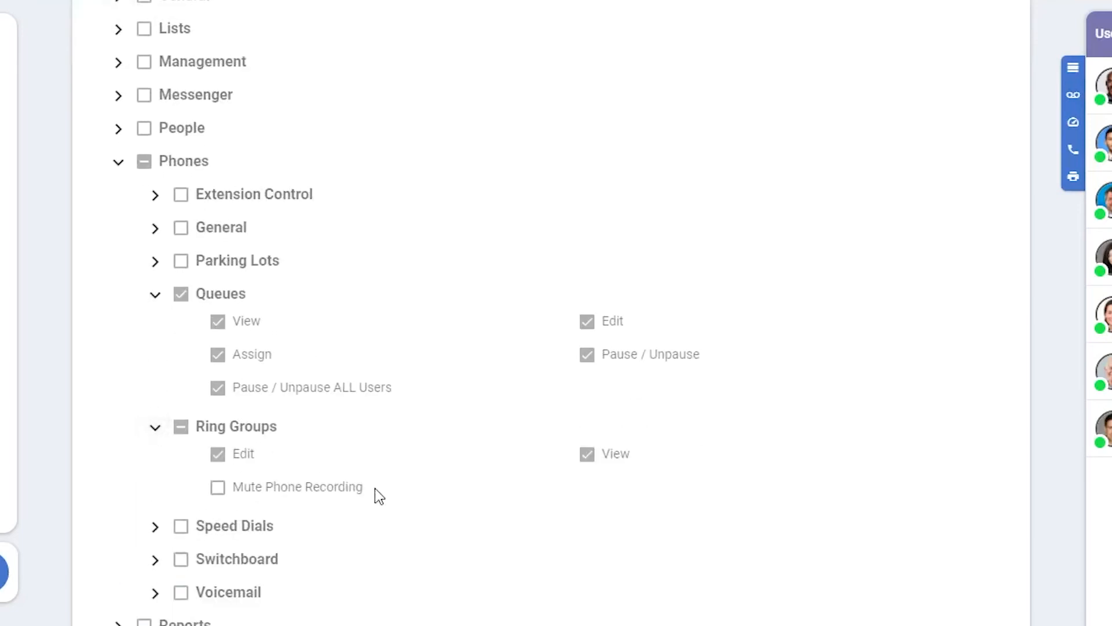
scroll(347, 503, up, 9)
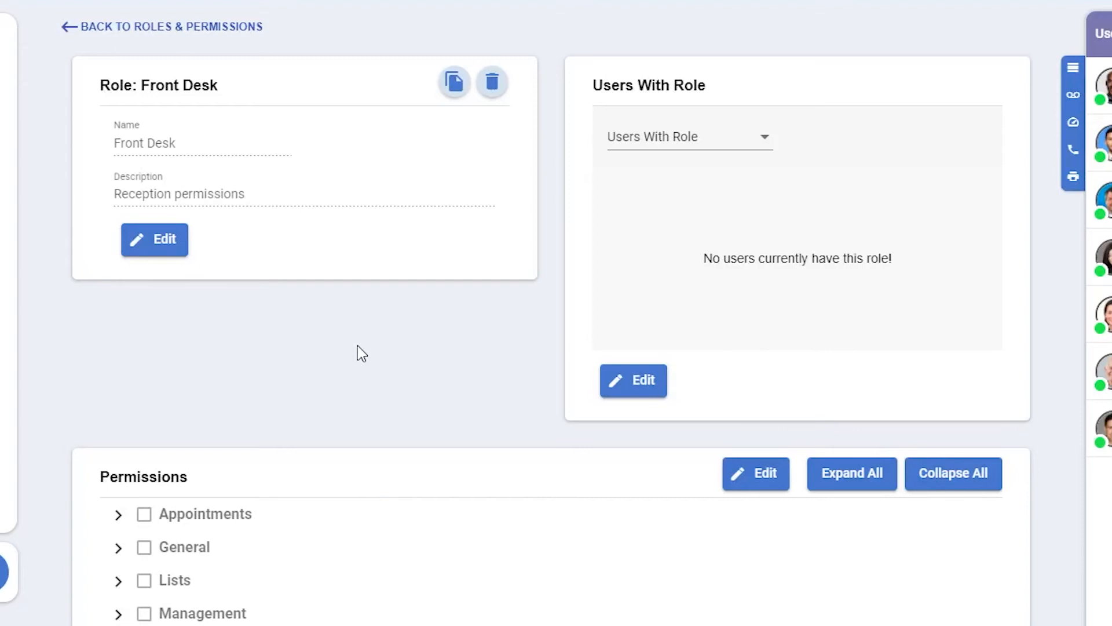
Step: Edit the users of the Front Desk role, select the third listed user, and save the assignment
click(645, 390)
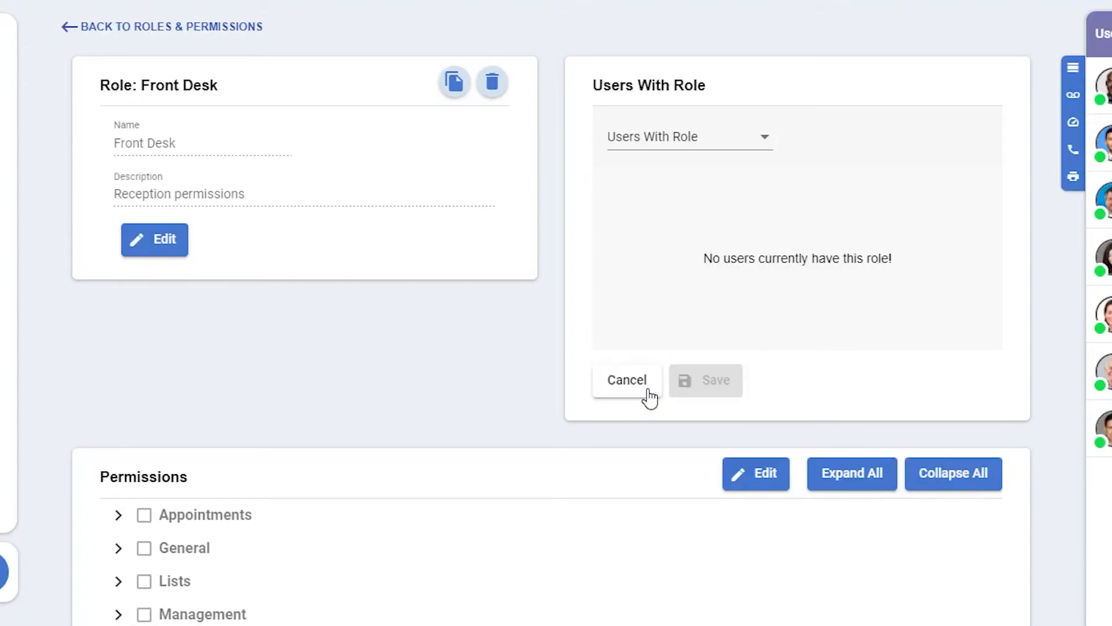
click(677, 137)
click(697, 175)
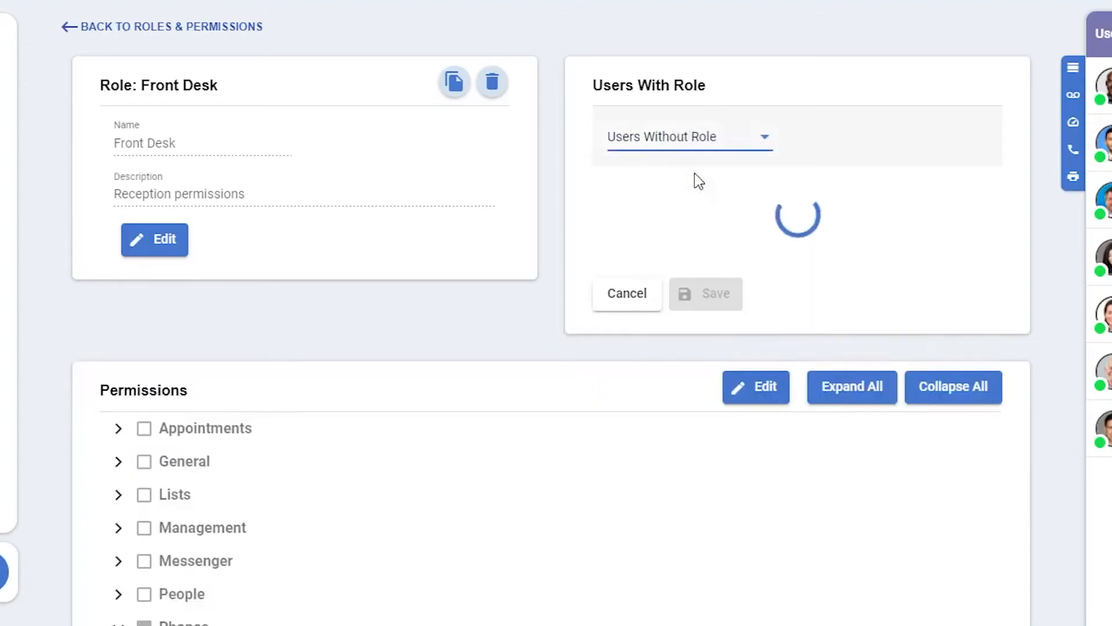
click(701, 142)
click(695, 104)
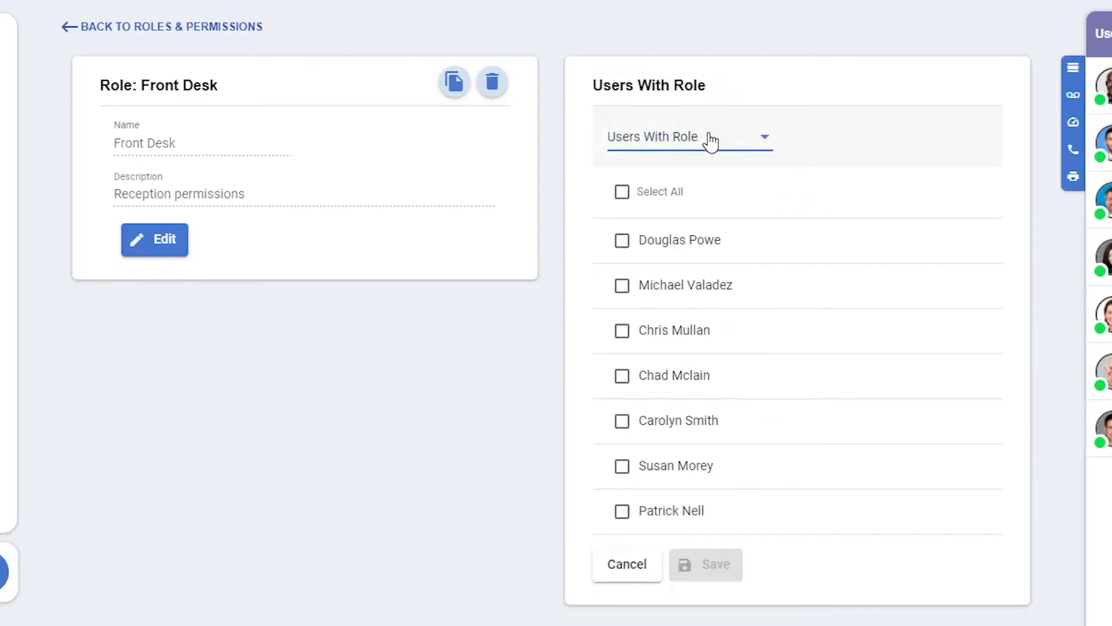
click(621, 336)
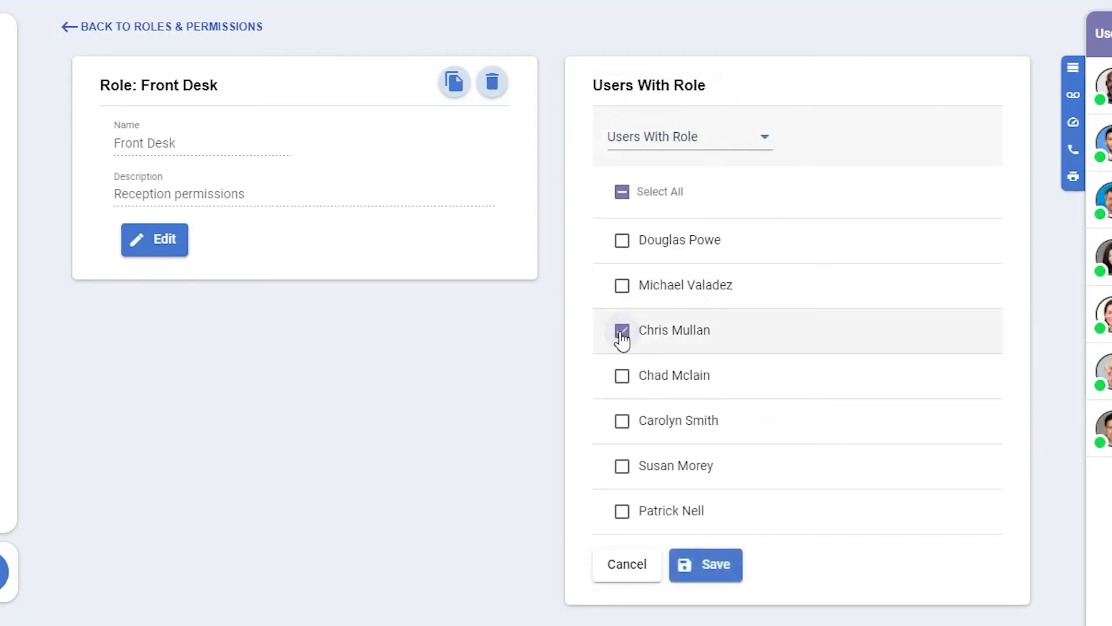
click(716, 567)
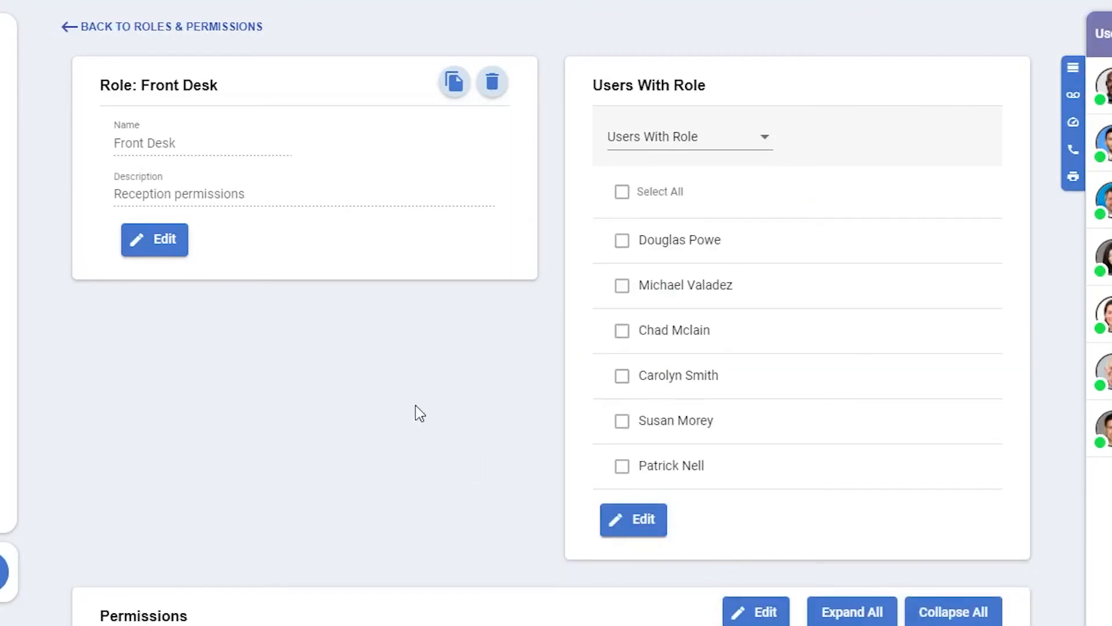
Step: Edit the Front Desk role's permissions and enable View for All Plans Reports under Reports
scroll(415, 405, down, 10)
click(117, 207)
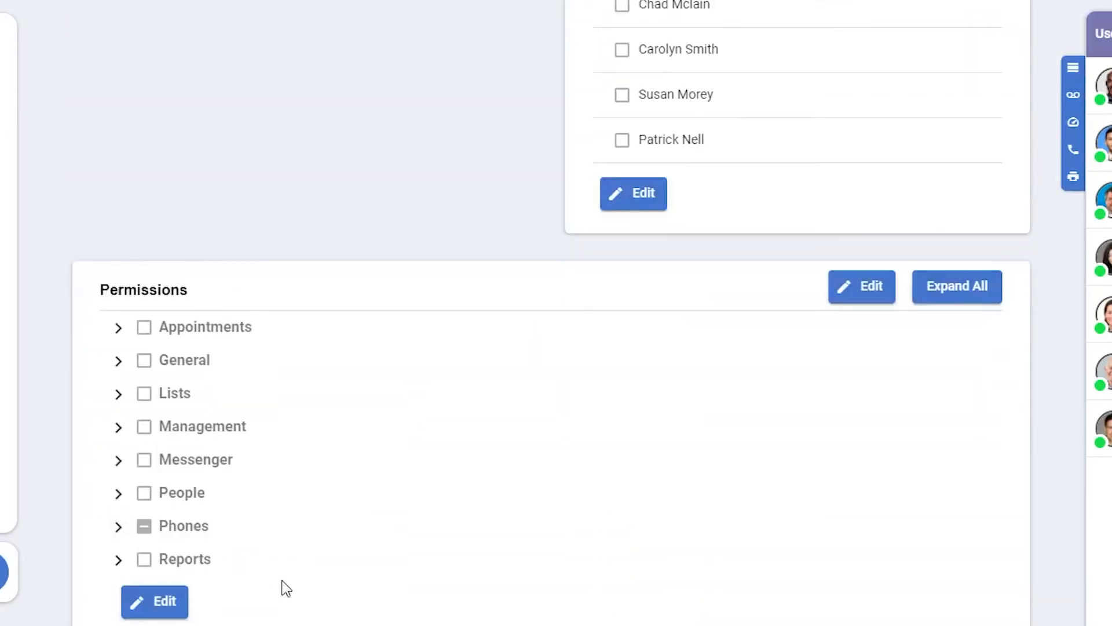
click(165, 607)
click(129, 560)
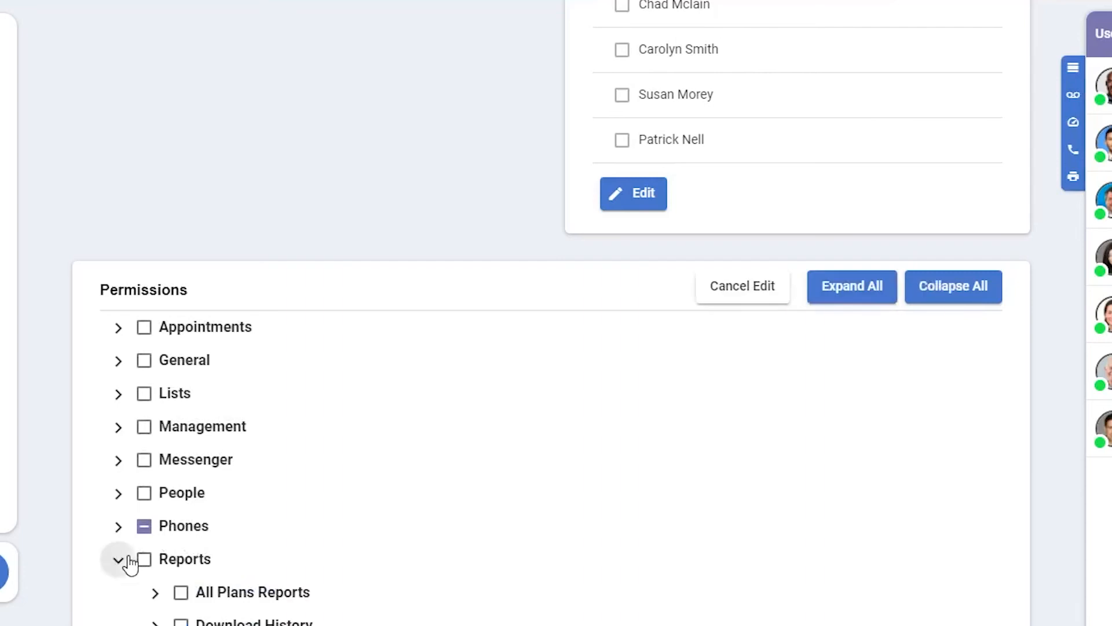
scroll(364, 504, down, 3)
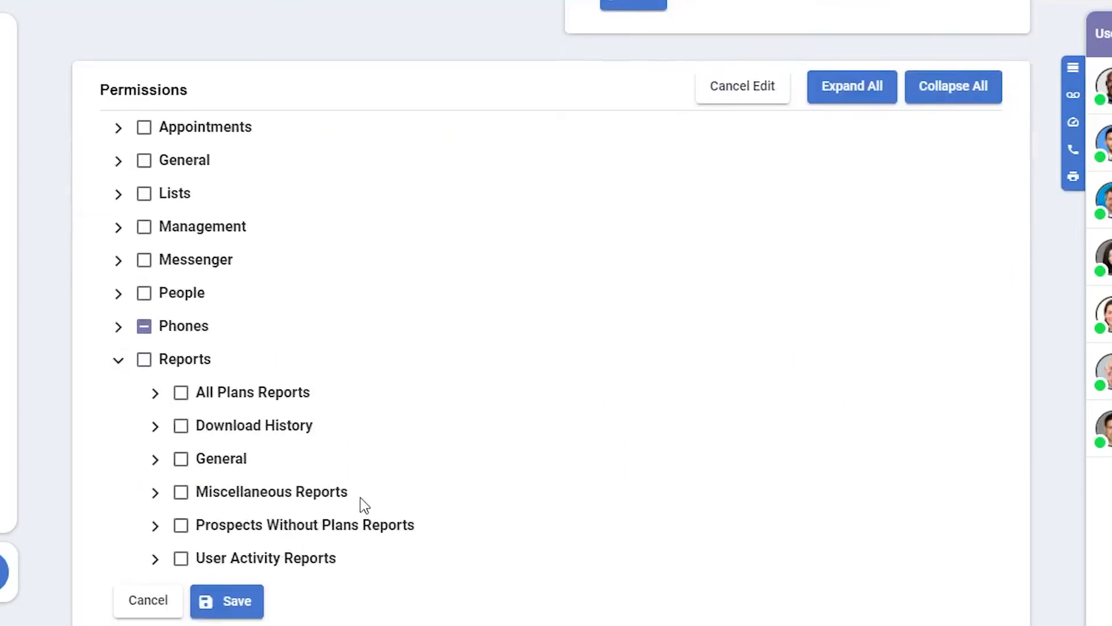
click(154, 394)
click(217, 419)
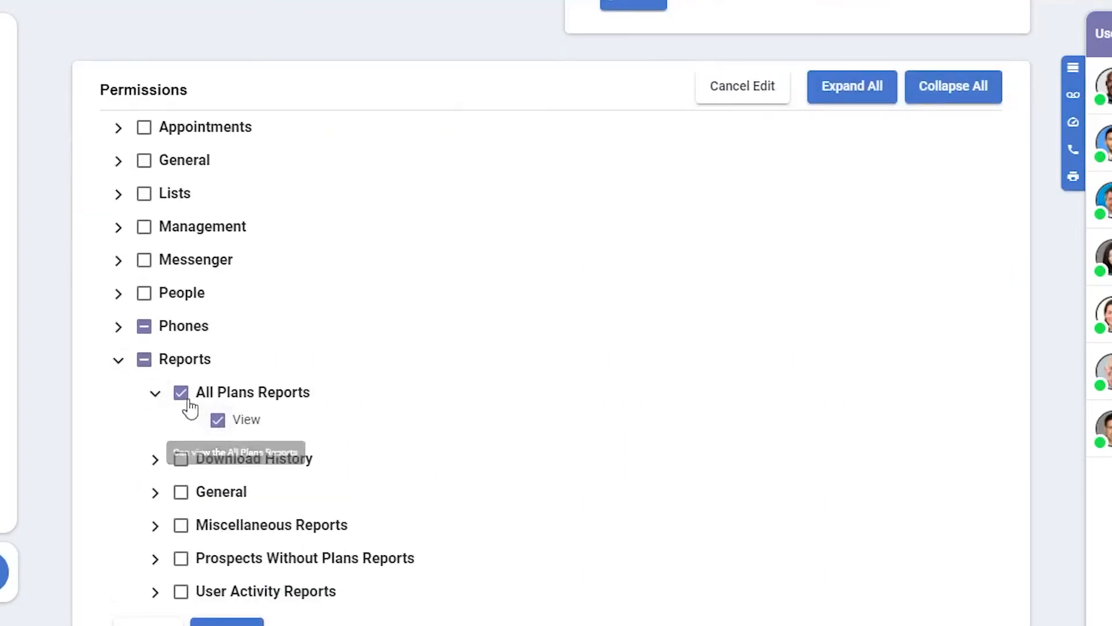
Step: Enable all Reports permissions for the Front Desk role and save the permission changes
click(144, 361)
click(144, 360)
click(144, 360)
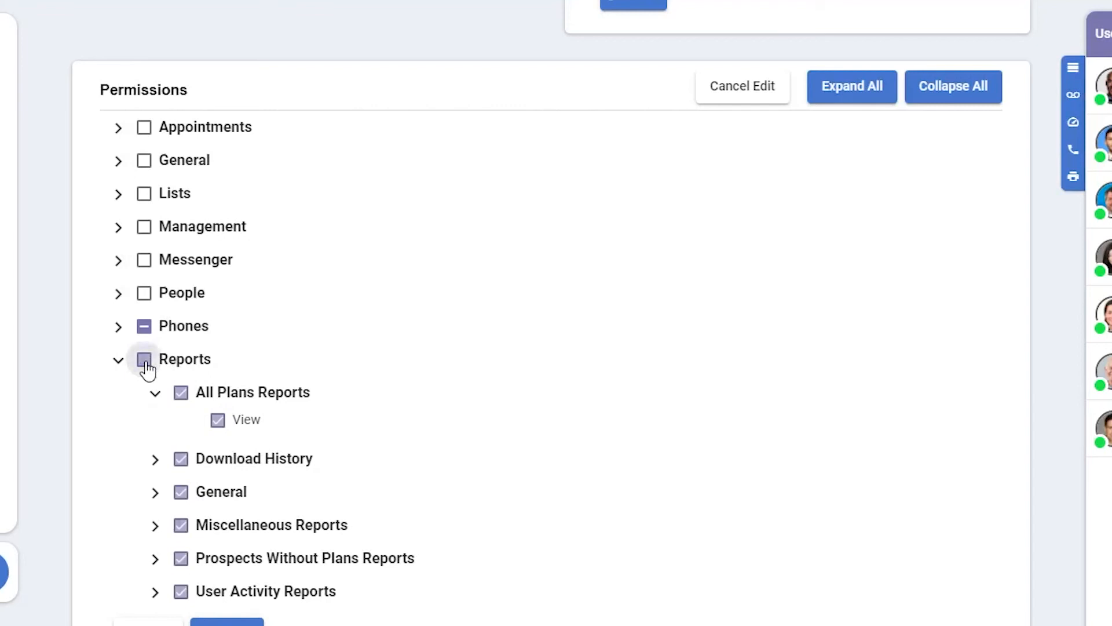
click(226, 623)
Step: Open the Users list in the account settings
scroll(312, 547, up, 8)
mouse_move(6, 394)
scroll(77, 397, down, 5)
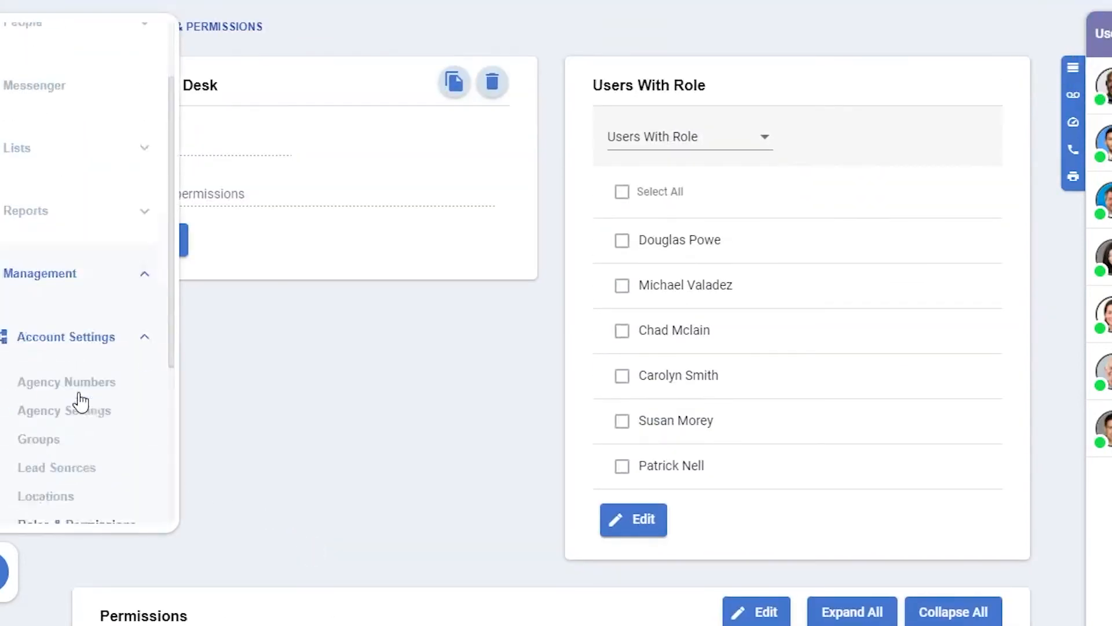
click(44, 369)
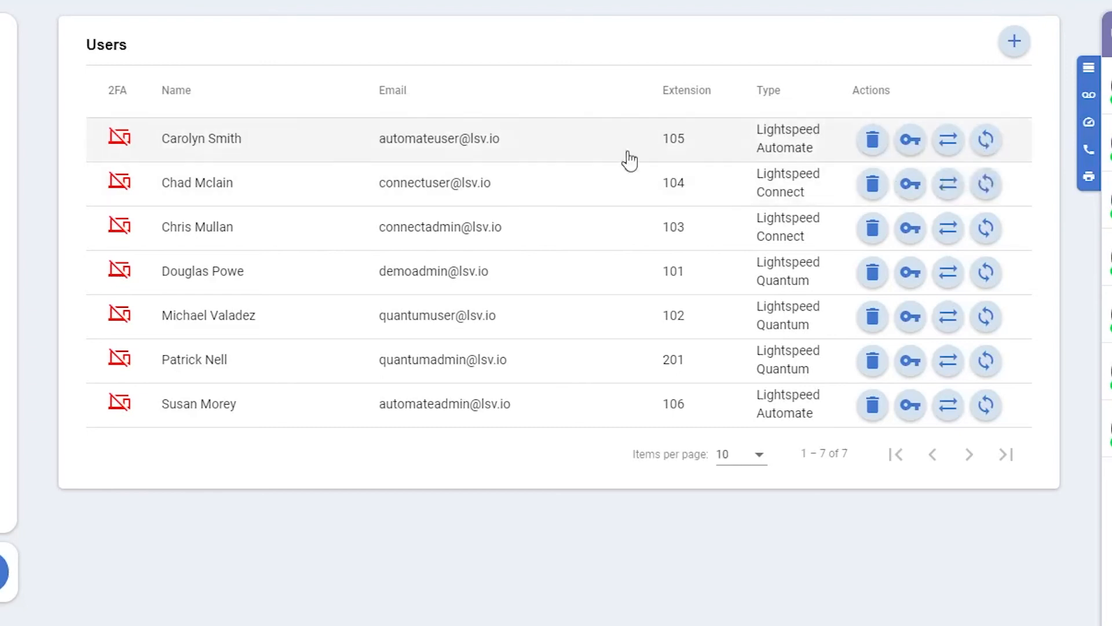
Step: Review the details, roles, groups and additional individual permissions of the user with extension 105, and return to the users list
click(587, 142)
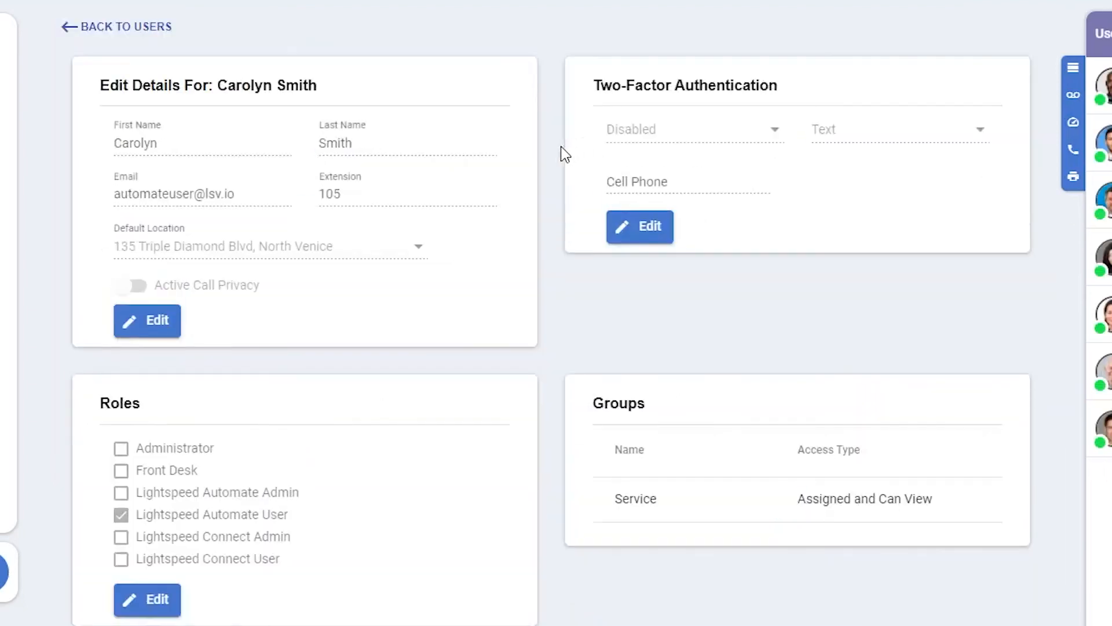
scroll(551, 168, down, 5)
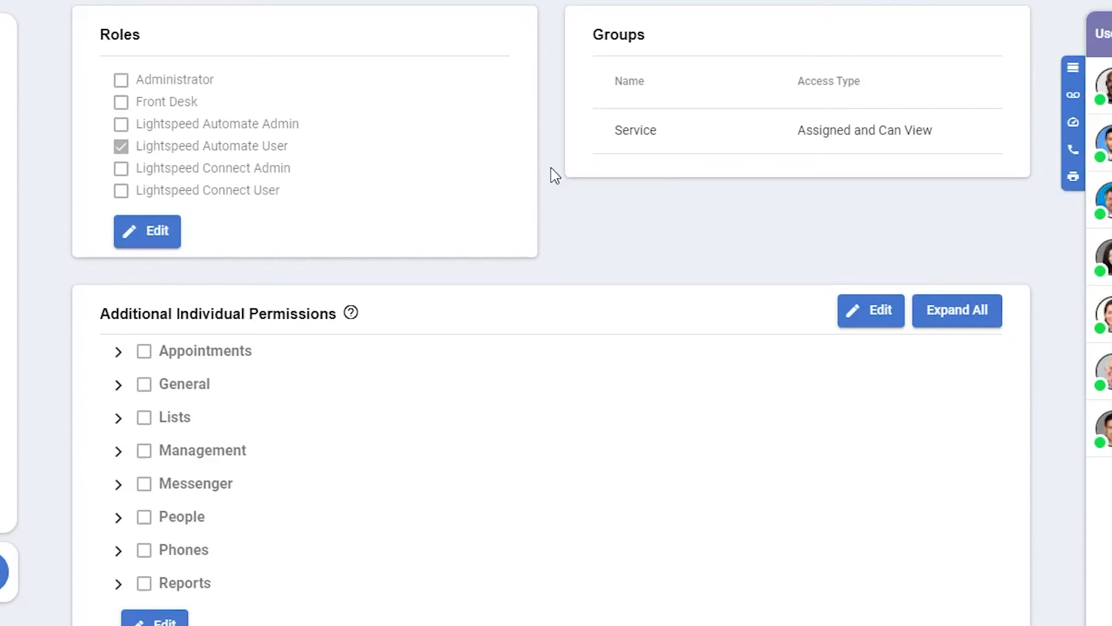
scroll(551, 168, up, 5)
click(141, 28)
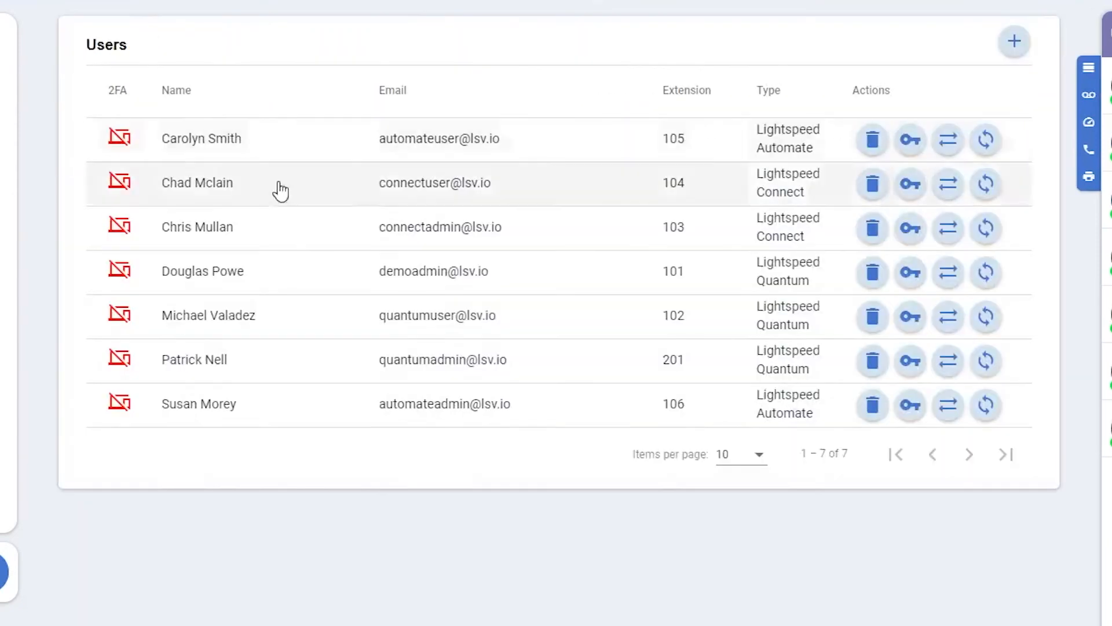
Step: Start a request to add a new user, view the available user types, and cancel the request
click(1013, 43)
click(639, 277)
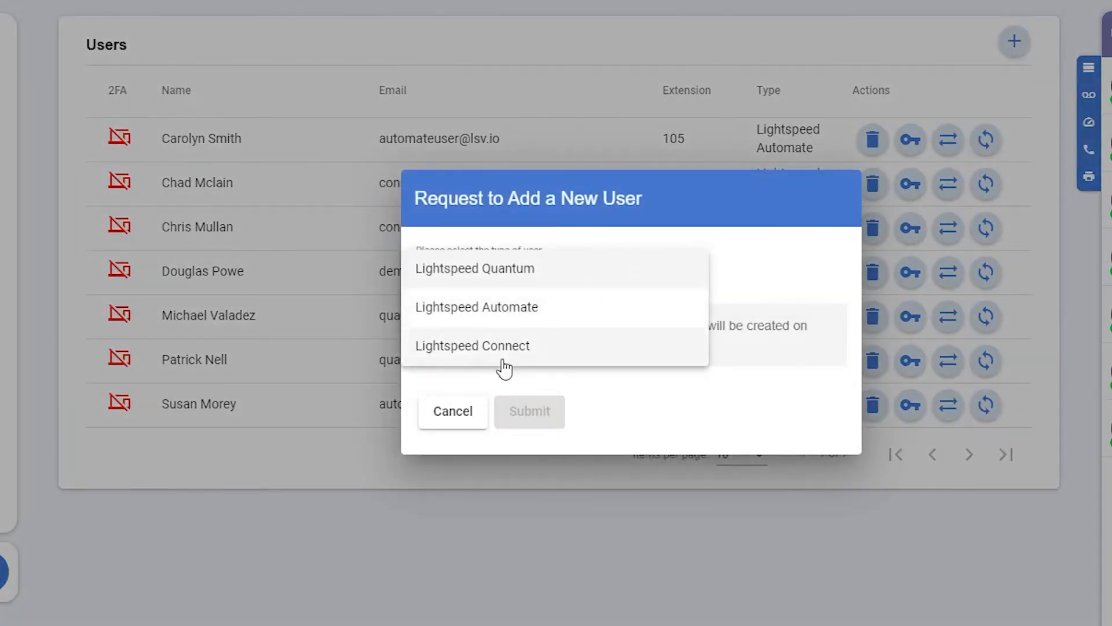
click(455, 414)
click(455, 414)
Step: Open the User Statuses list and view the status choices offered for the last user in the Users panel
mouse_move(81, 384)
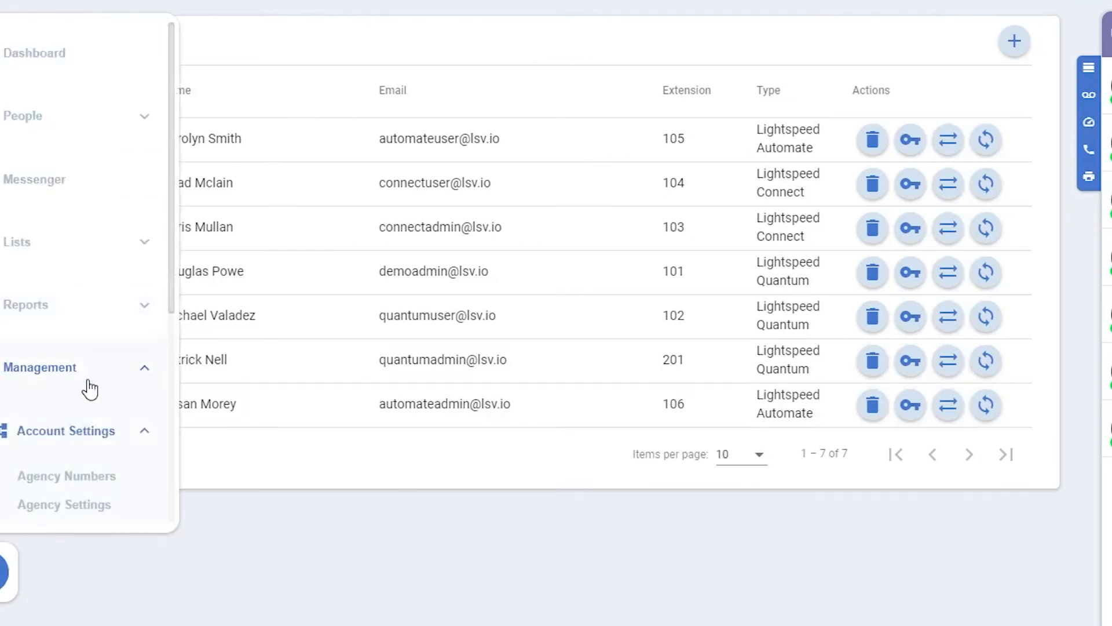
scroll(87, 385, down, 5)
click(47, 317)
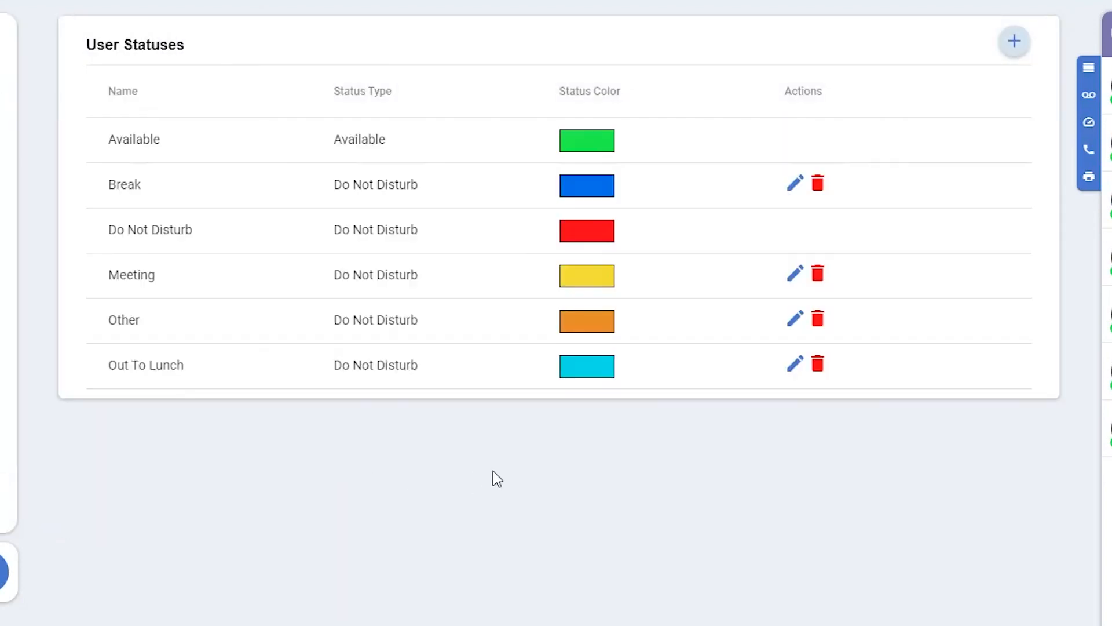
click(962, 410)
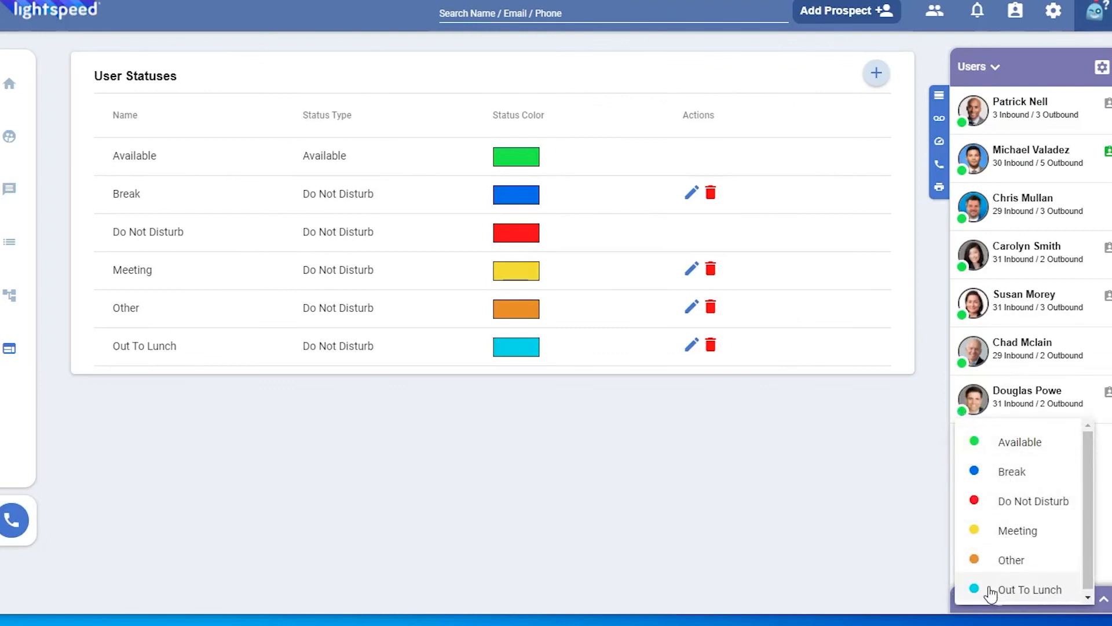
click(877, 524)
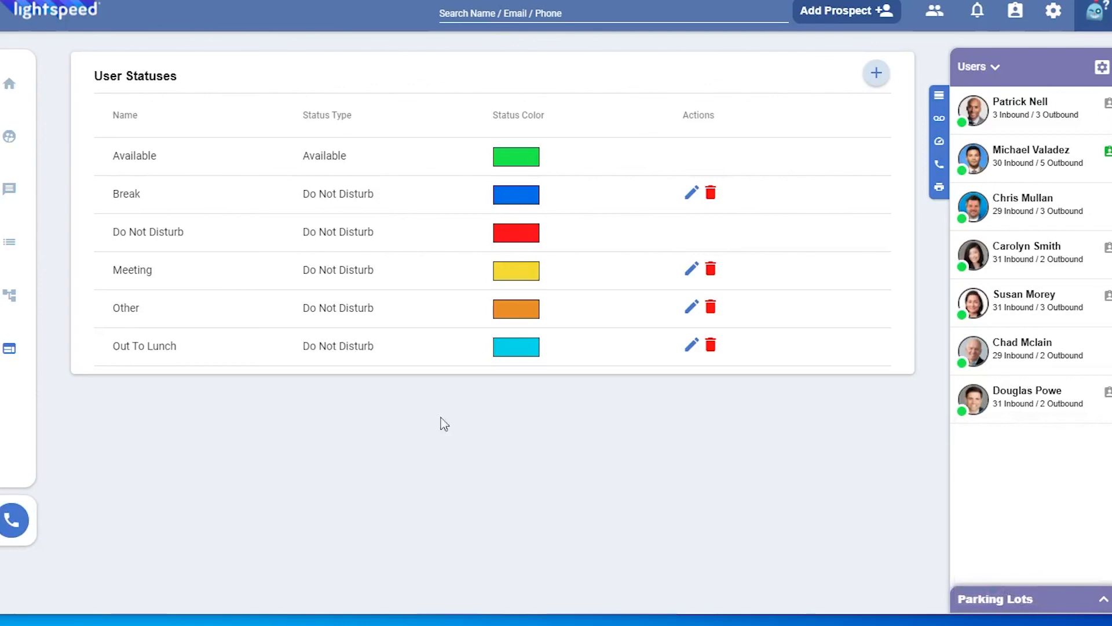
Step: Change the Break user status to the Available status type, view its color options, and save the update
click(691, 192)
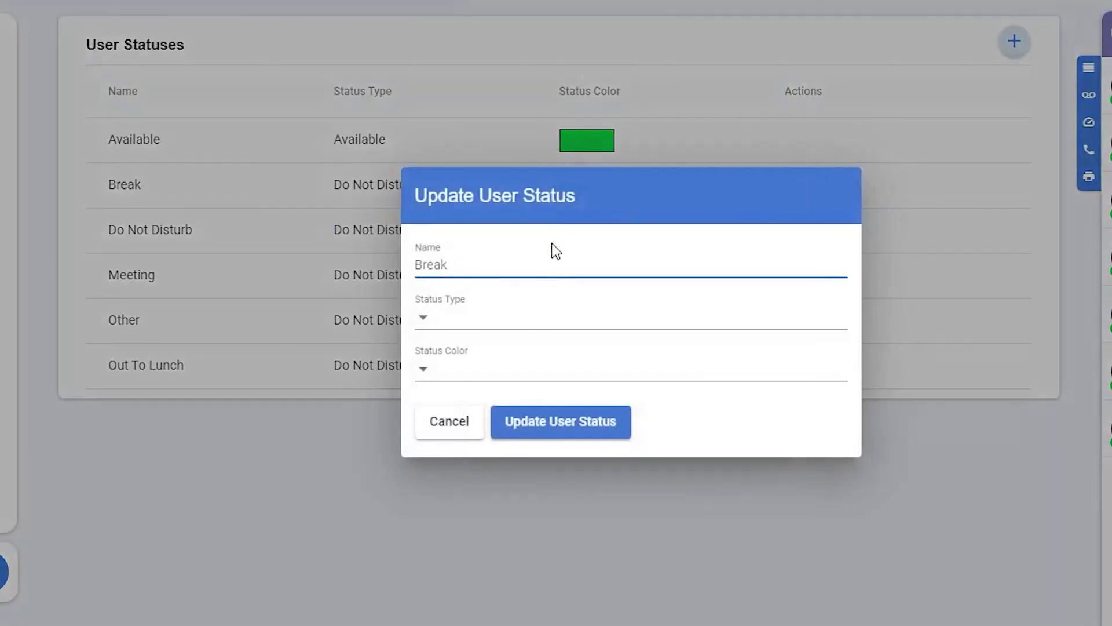
click(437, 320)
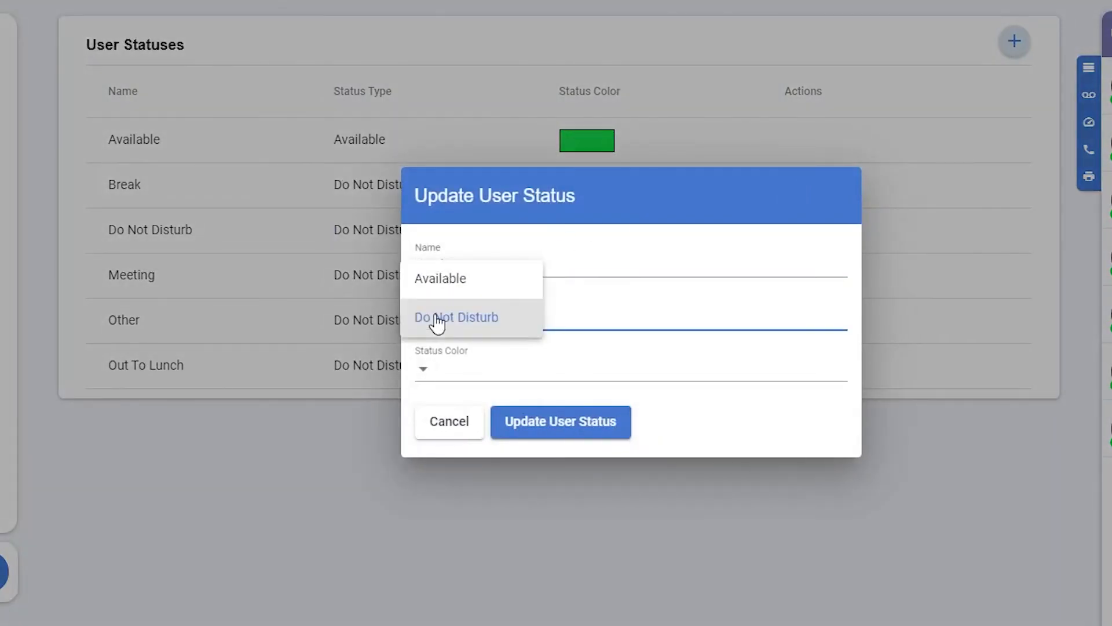
click(453, 276)
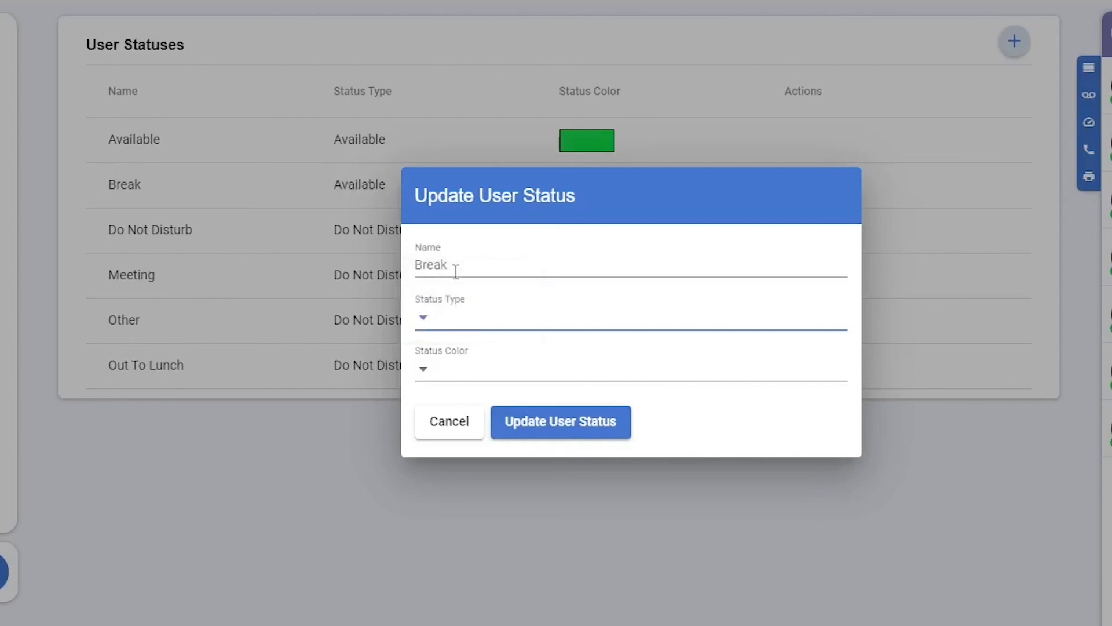
click(460, 364)
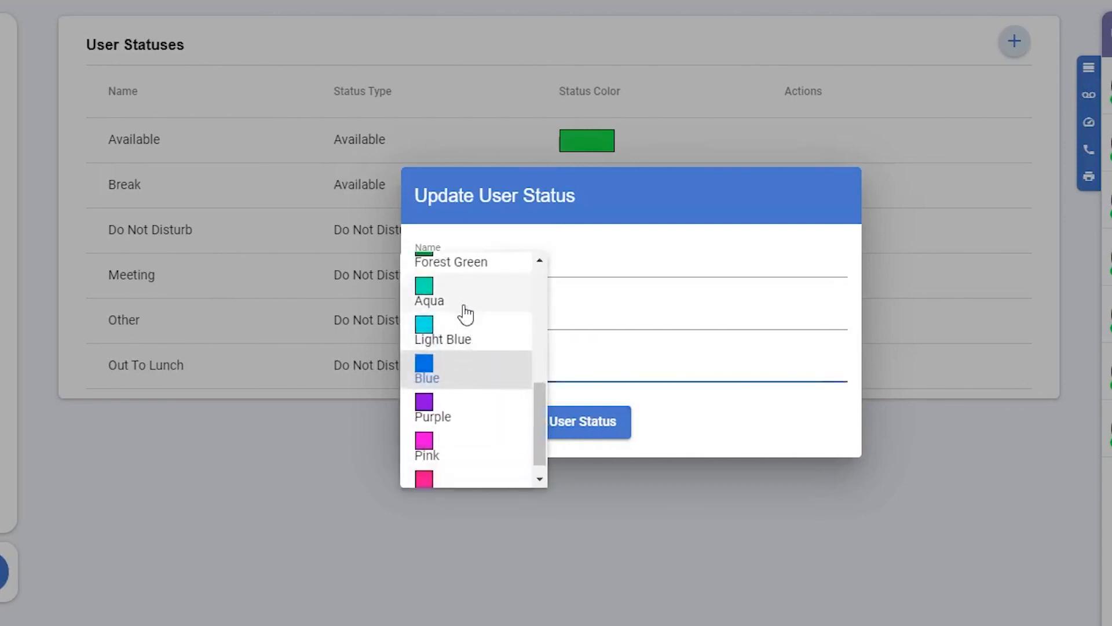
click(702, 434)
click(578, 424)
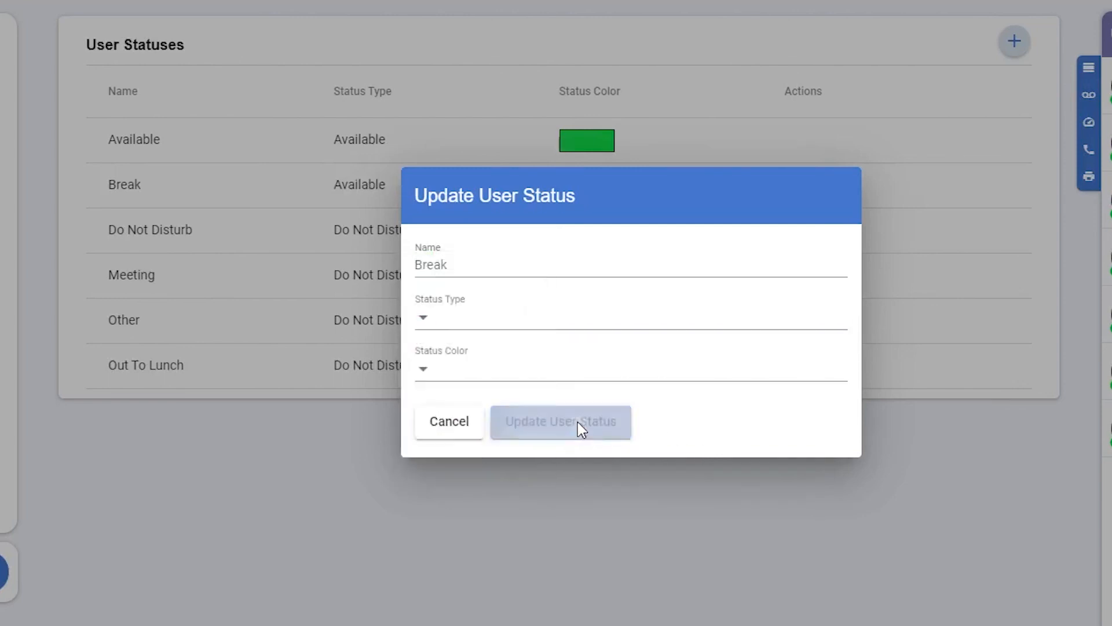